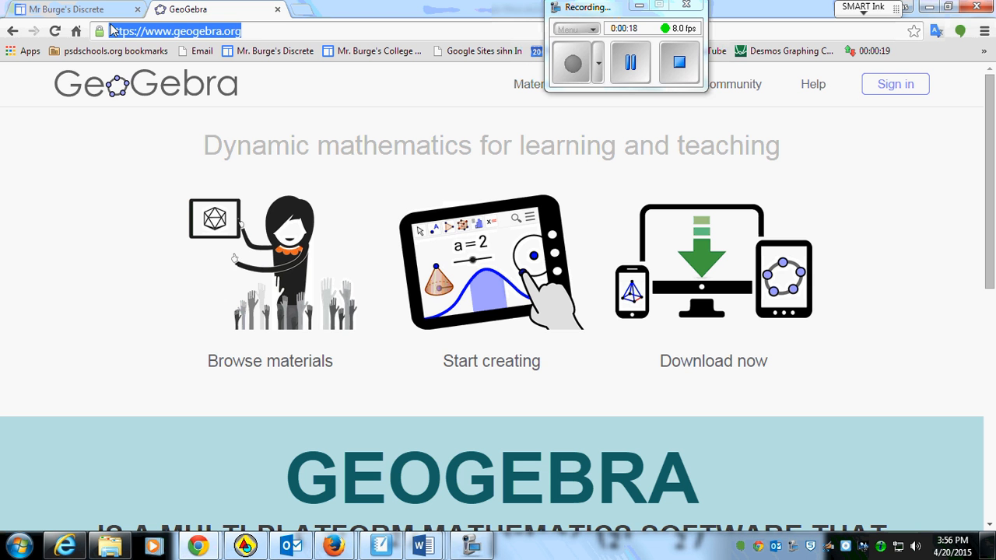
Step: Sign in to GeoGebra with the Google account and start a new Geometry construction in the web app
{"action": "left_click", "coordinate": [107, 168]}
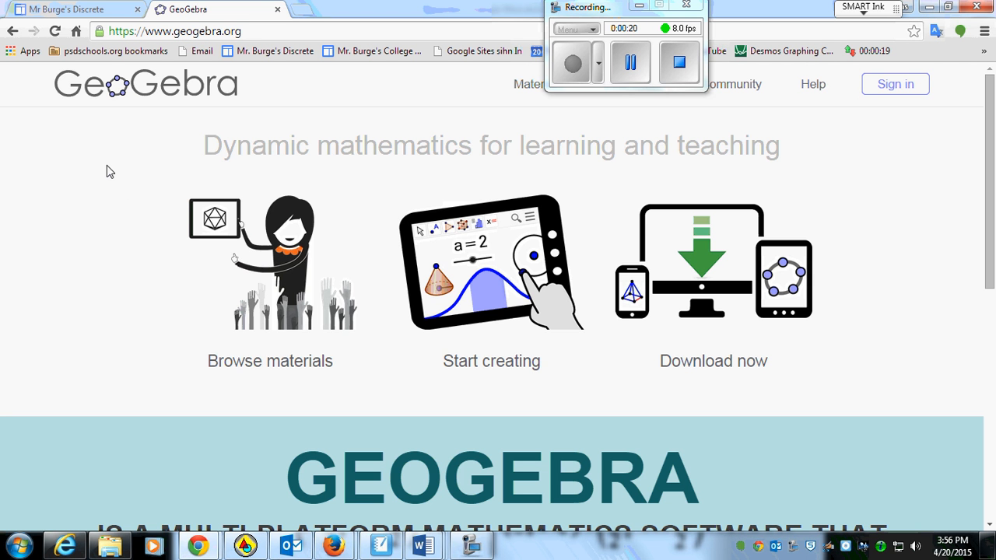
{"action": "left_click", "coordinate": [908, 92]}
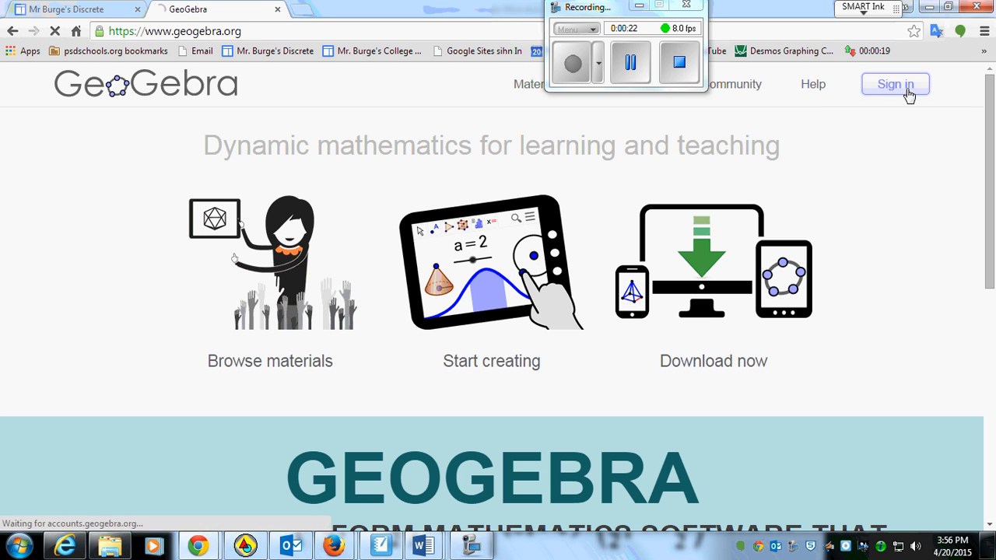
{"action": "left_click", "coordinate": [597, 230]}
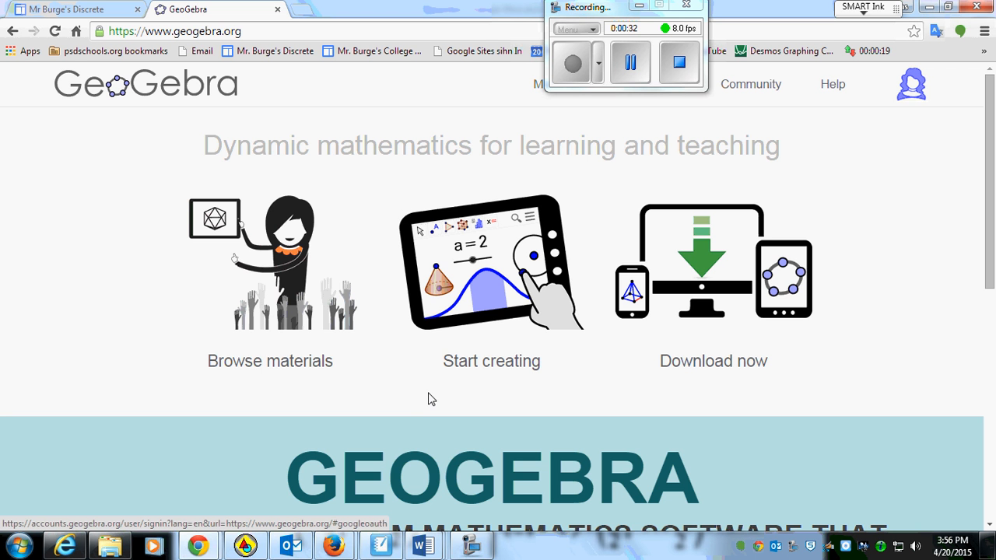
{"action": "left_click", "coordinate": [511, 372]}
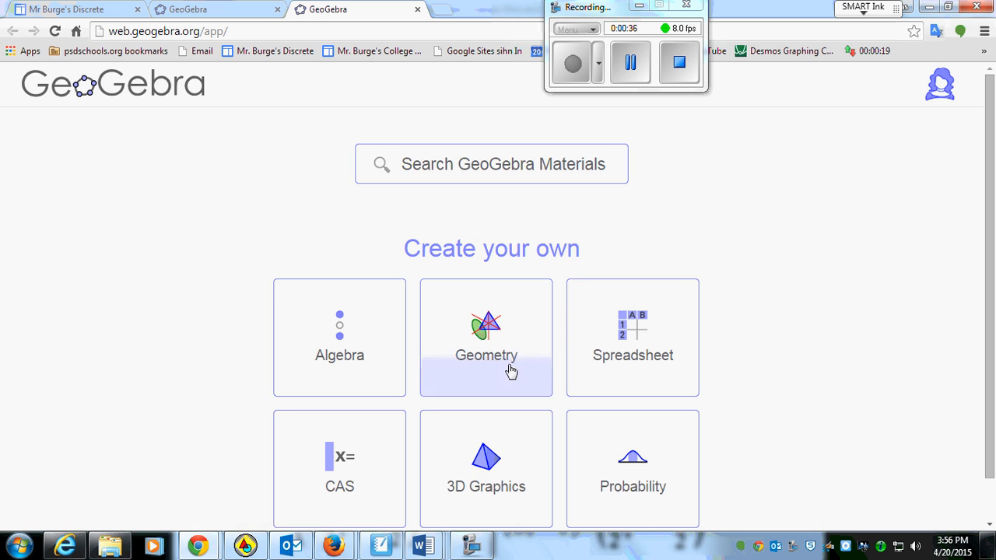
{"action": "left_click", "coordinate": [490, 339]}
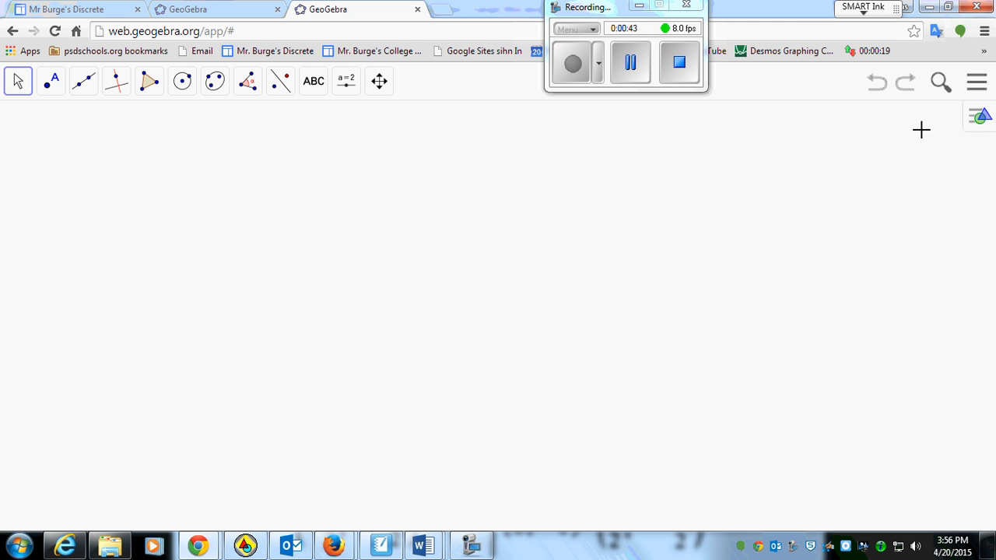
Step: Show the Spreadsheet view beside the graphics area
{"action": "left_click", "coordinate": [974, 125]}
{"action": "left_click", "coordinate": [977, 84]}
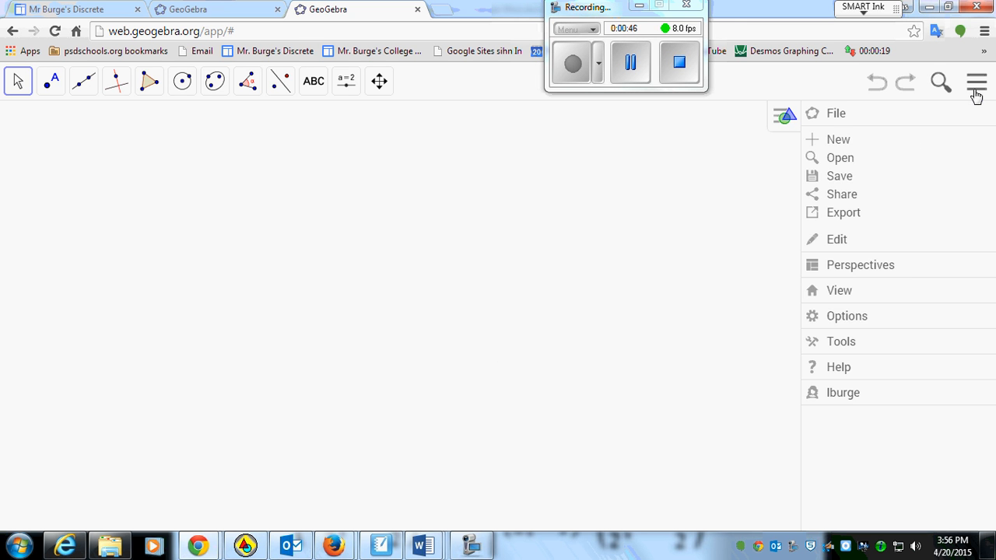
{"action": "left_click", "coordinate": [837, 294]}
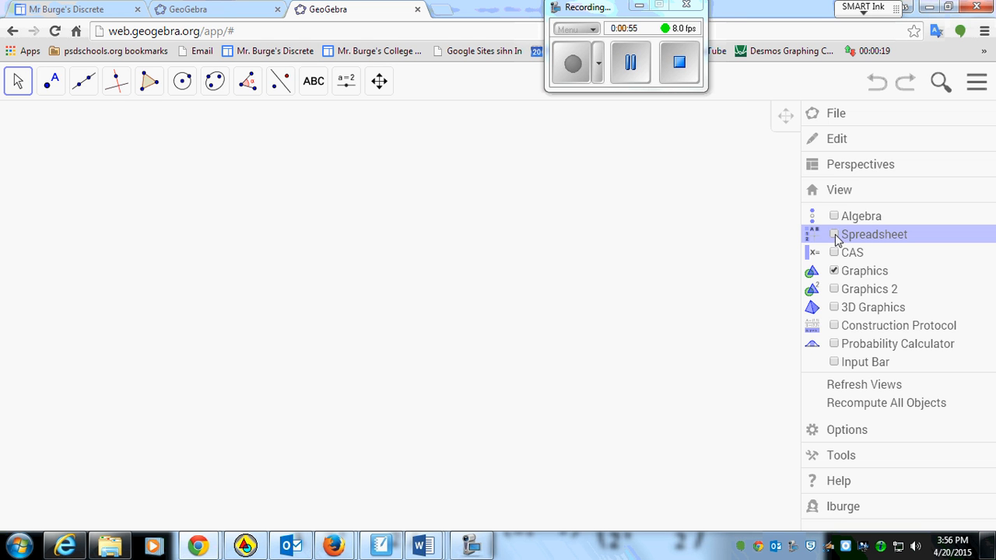
{"action": "left_click", "coordinate": [835, 235]}
Step: Enter the point (0,0) in cell A1 and the point (20,0) in cell A2 of the spreadsheet
{"action": "left_click", "coordinate": [838, 133]}
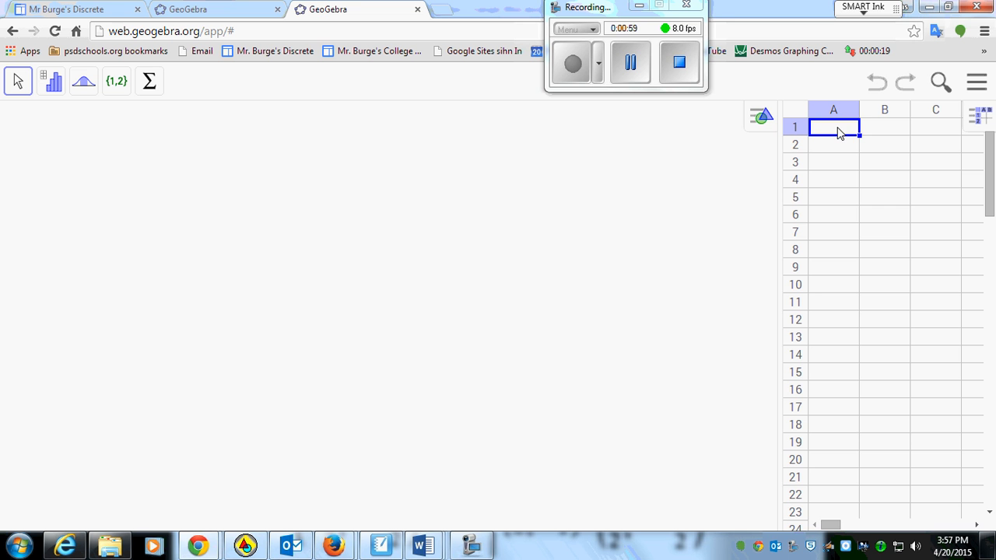
{"action": "type", "text": "(0,0"}
{"action": "key", "text": "Return"}
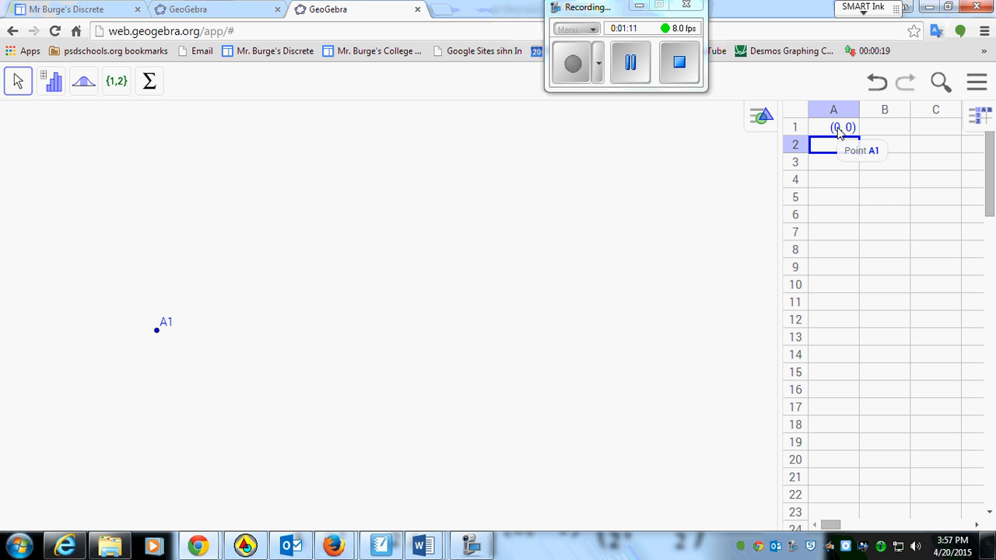
{"action": "type", "text": "(20,0"}
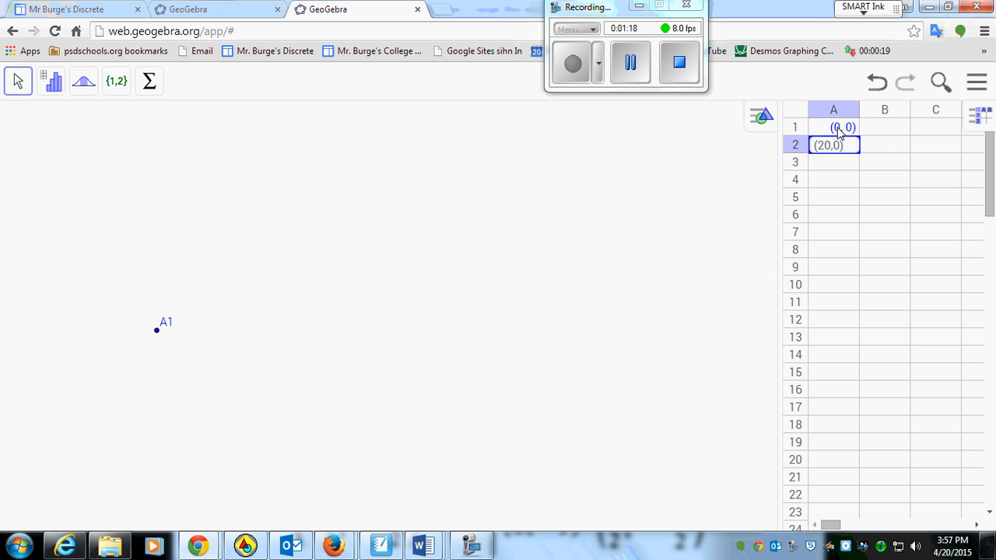
{"action": "key", "text": "Return"}
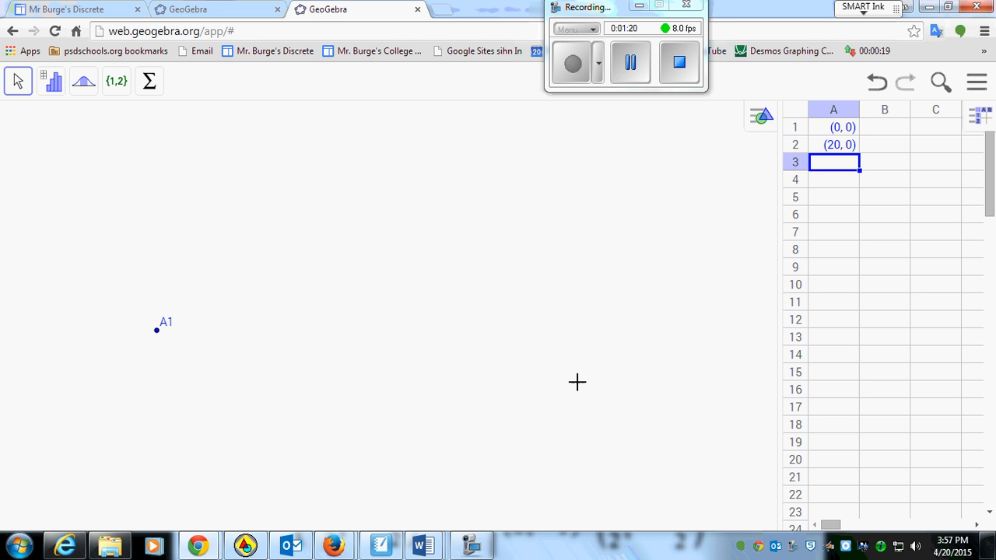
Step: Zoom out the graphics view and pan it so points A1 and A2 both sit near its lower edge
{"action": "left_click", "coordinate": [374, 168]}
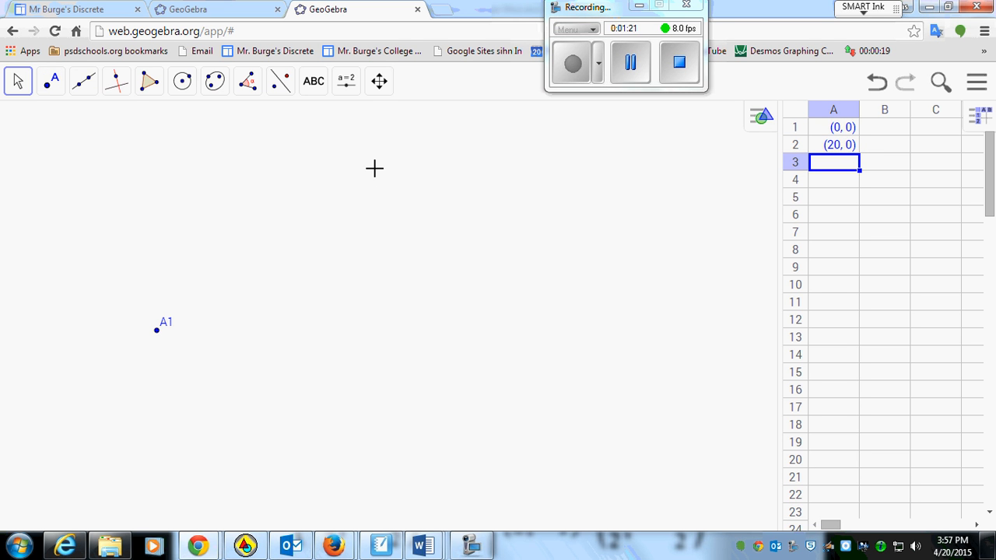
{"action": "left_click", "coordinate": [385, 84]}
{"action": "left_click", "coordinate": [443, 182]}
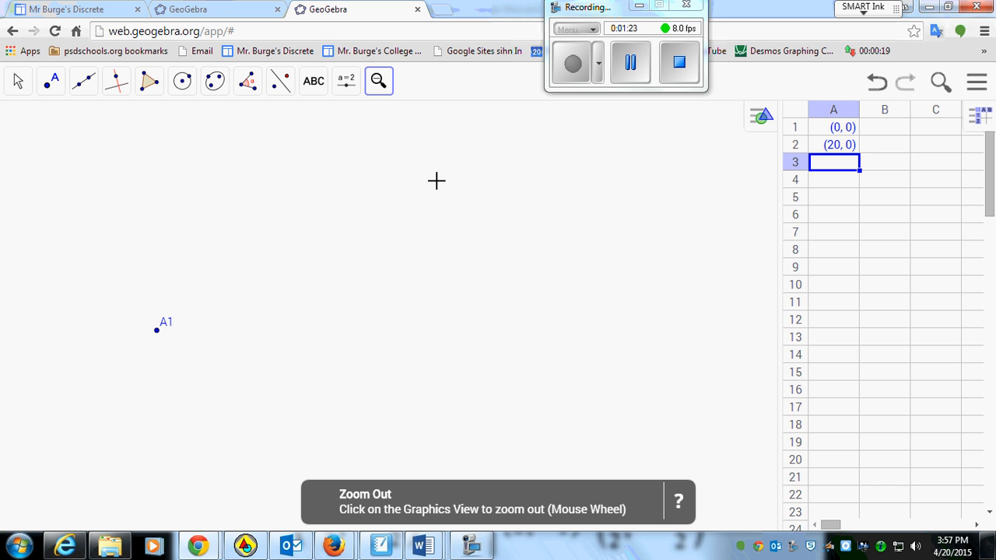
{"action": "left_click", "coordinate": [391, 276]}
{"action": "left_click", "coordinate": [395, 285]}
{"action": "left_click", "coordinate": [380, 85]}
{"action": "left_click", "coordinate": [405, 134]}
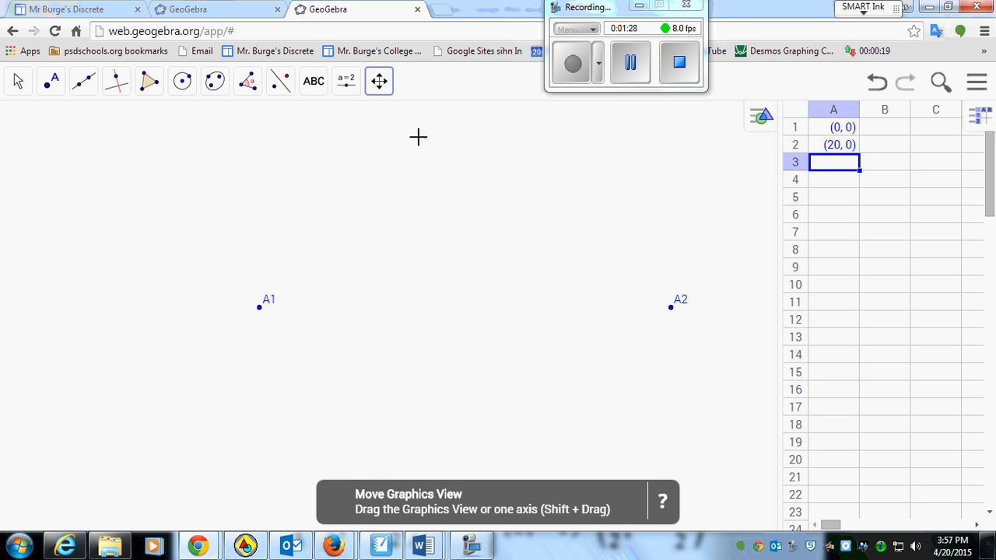
{"action": "left_click_drag", "start_coordinate": [407, 188], "coordinate": [327, 300]}
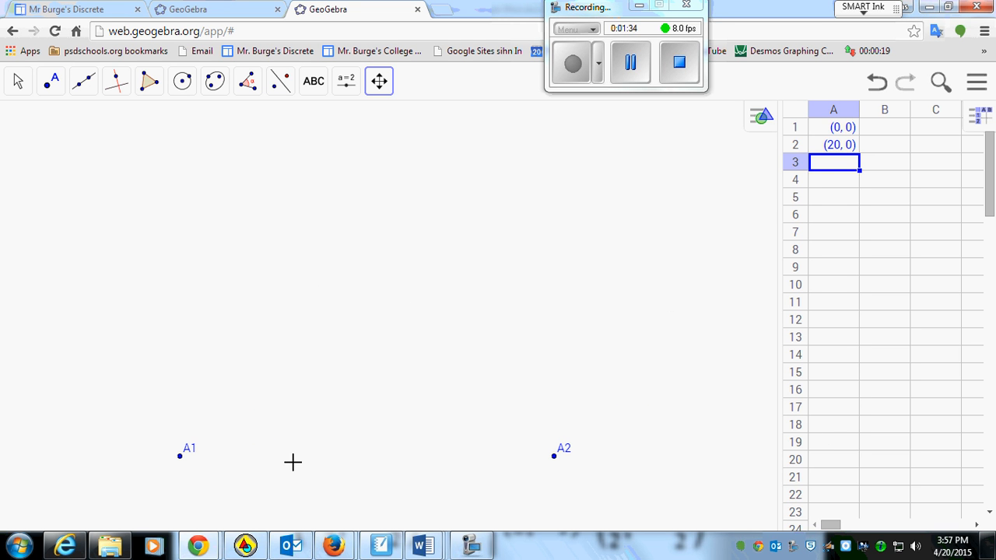
Step: Hide the Spreadsheet view so only the graphics area remains
{"action": "left_click", "coordinate": [983, 121]}
{"action": "left_click", "coordinate": [983, 121]}
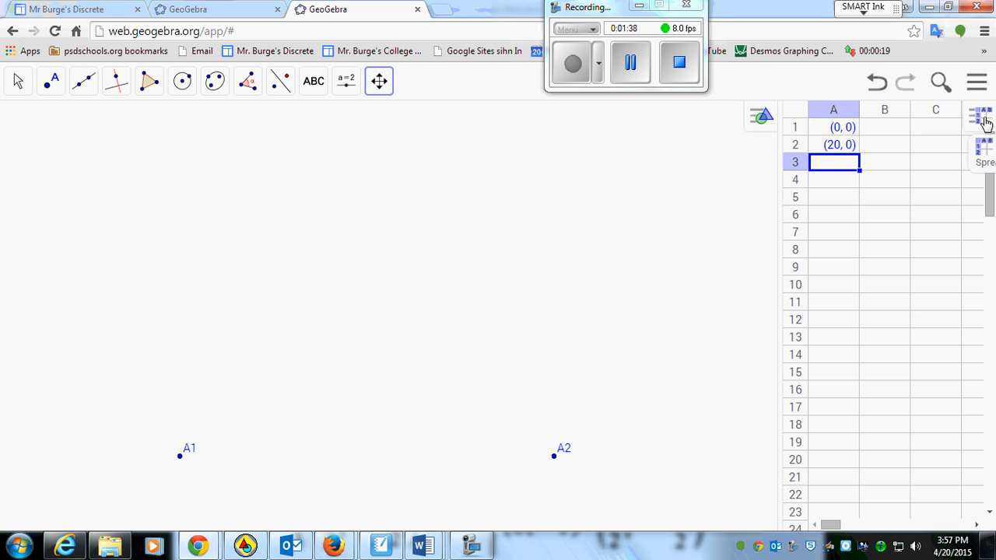
{"action": "left_click", "coordinate": [983, 121]}
{"action": "left_click", "coordinate": [982, 86]}
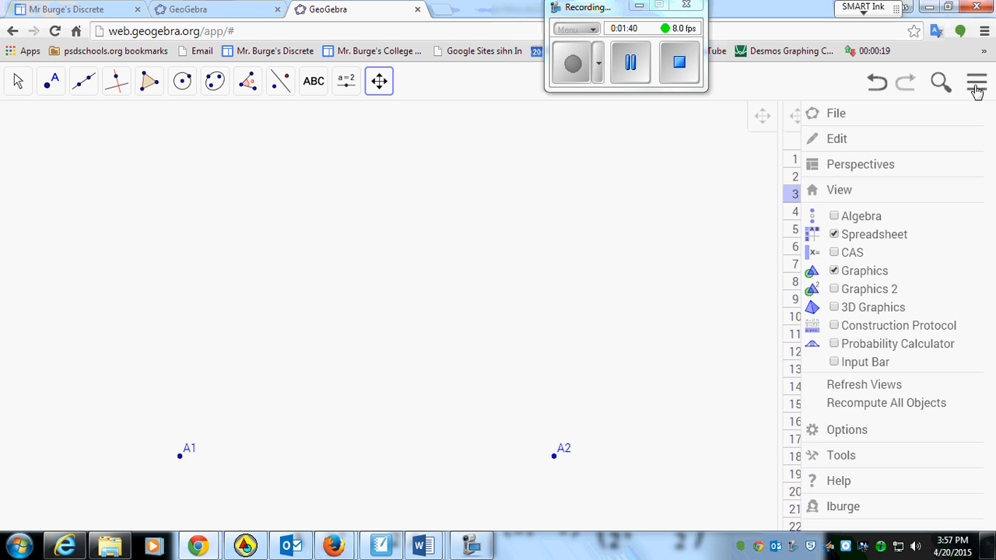
{"action": "left_click", "coordinate": [834, 235]}
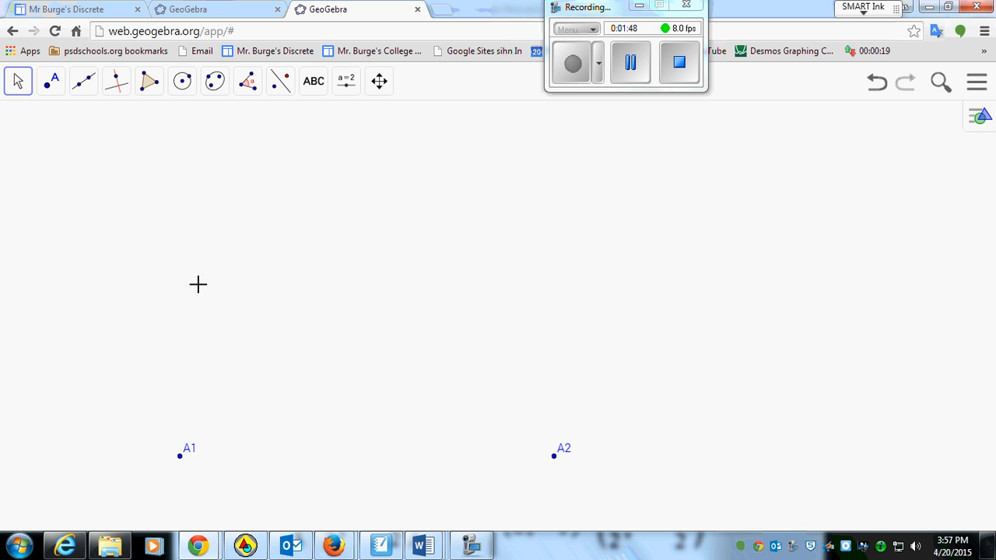
Step: Construct a regular polygon with 3 vertices using points A1 and A2 as its base
{"action": "left_click", "coordinate": [149, 86]}
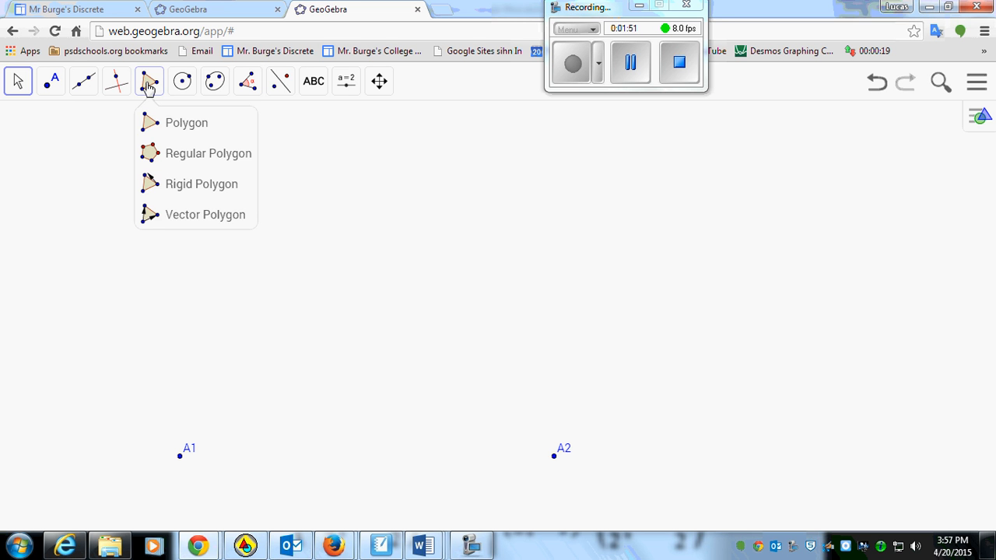
{"action": "left_click", "coordinate": [188, 161]}
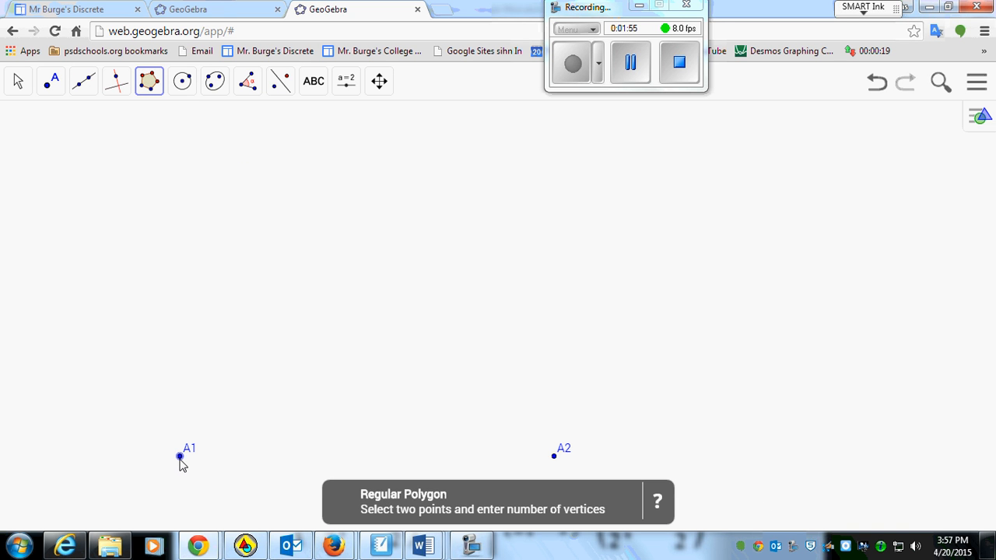
{"action": "left_click", "coordinate": [180, 459]}
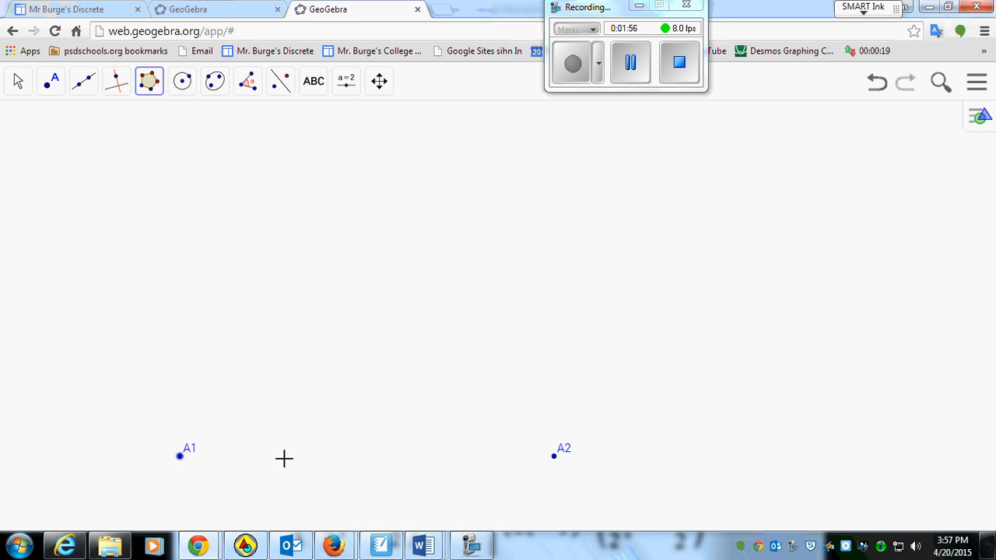
{"action": "left_click", "coordinate": [554, 459]}
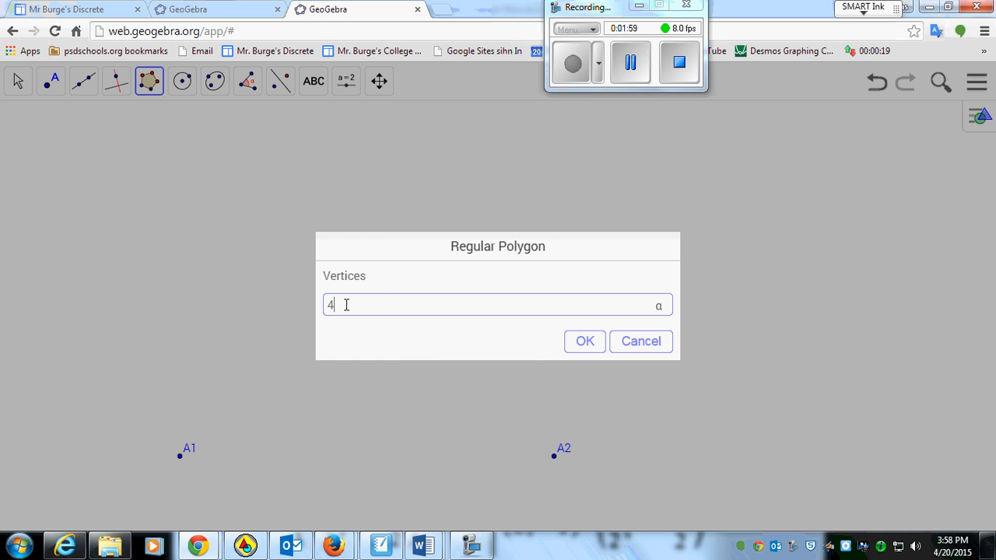
{"action": "left_click_drag", "start_coordinate": [344, 304], "coordinate": [268, 306]}
{"action": "type", "text": "3"}
{"action": "left_click", "coordinate": [585, 343]}
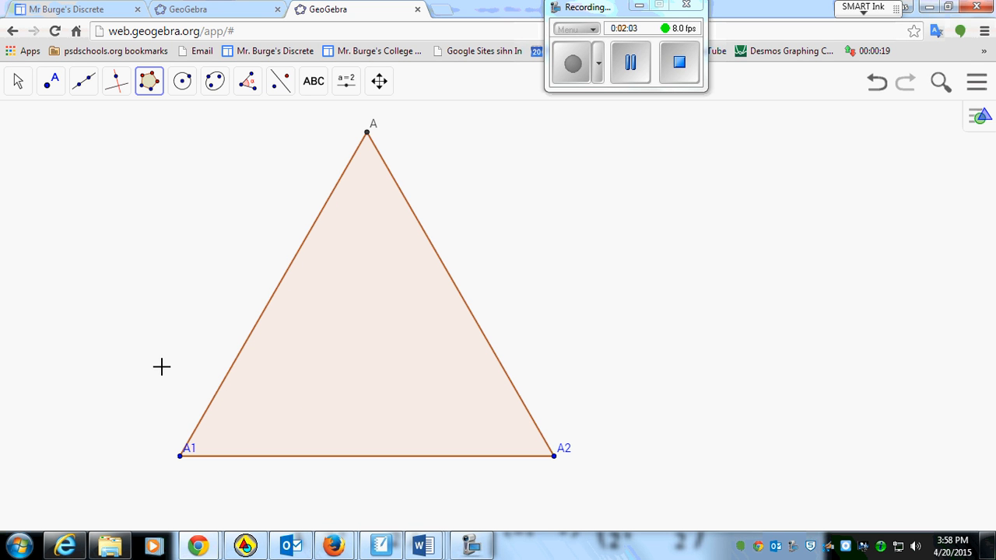
Step: Open the triangle's object properties and narrow the properties view so the drawing shows beside it
{"action": "right_click", "coordinate": [360, 297]}
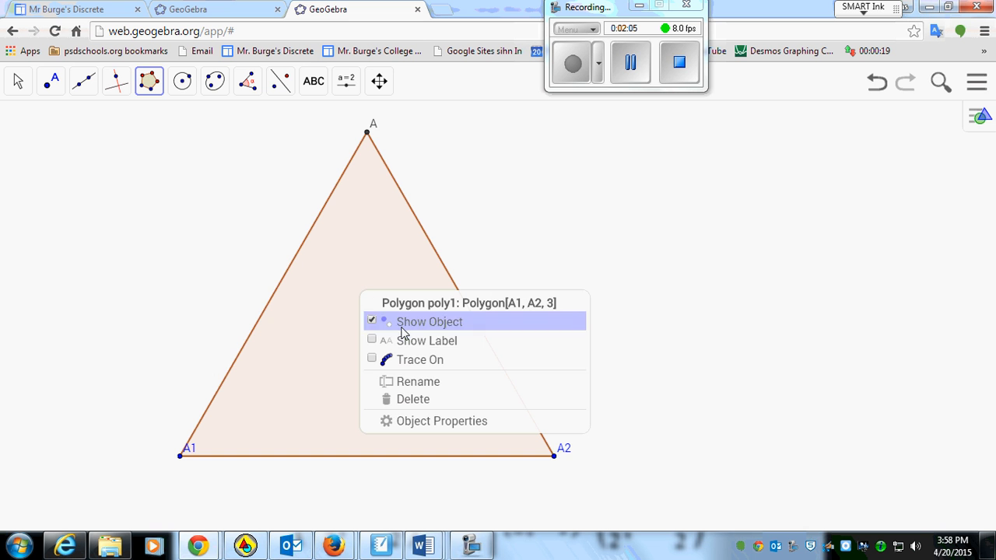
{"action": "left_click", "coordinate": [443, 421]}
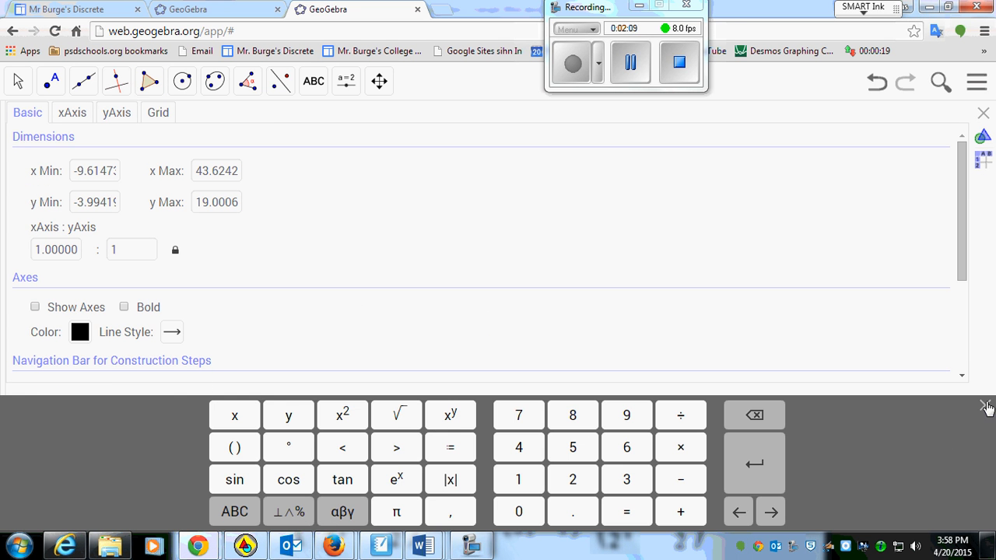
{"action": "left_click", "coordinate": [984, 406]}
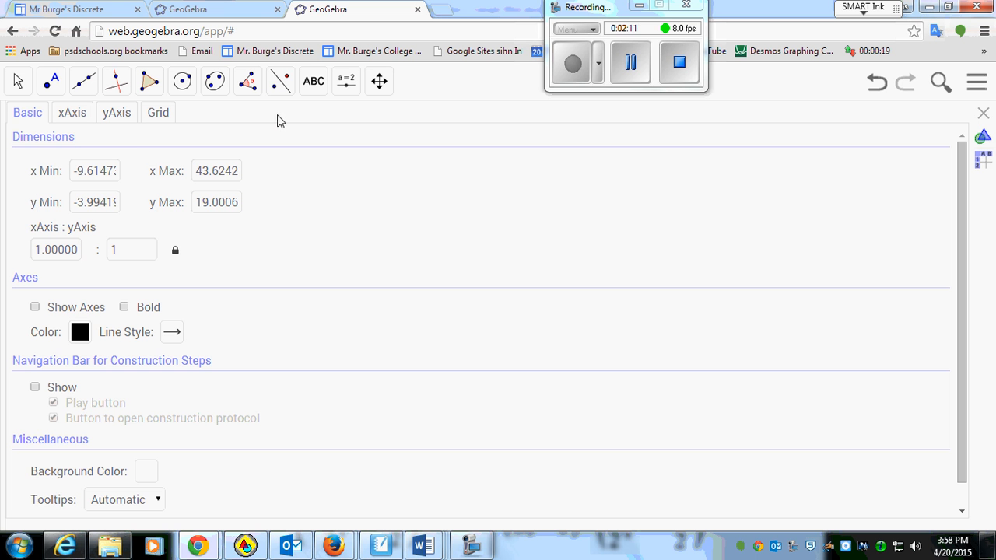
{"action": "left_click", "coordinate": [631, 69]}
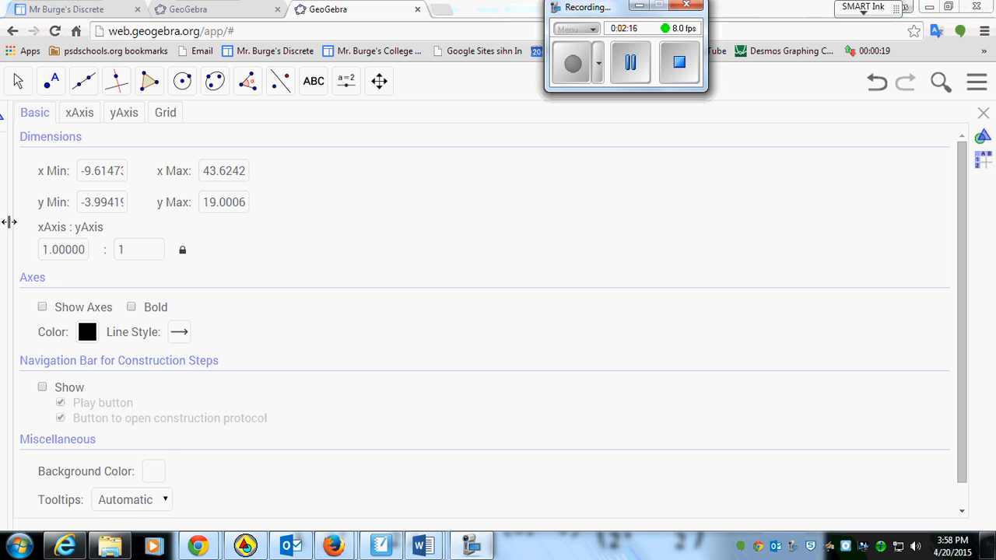
{"action": "mouse_move", "coordinate": [9, 223]}
{"action": "left_mouse_down"}
{"action": "mouse_move", "coordinate": [848, 250]}
{"action": "mouse_move", "coordinate": [771, 260]}
{"action": "left_mouse_up"}
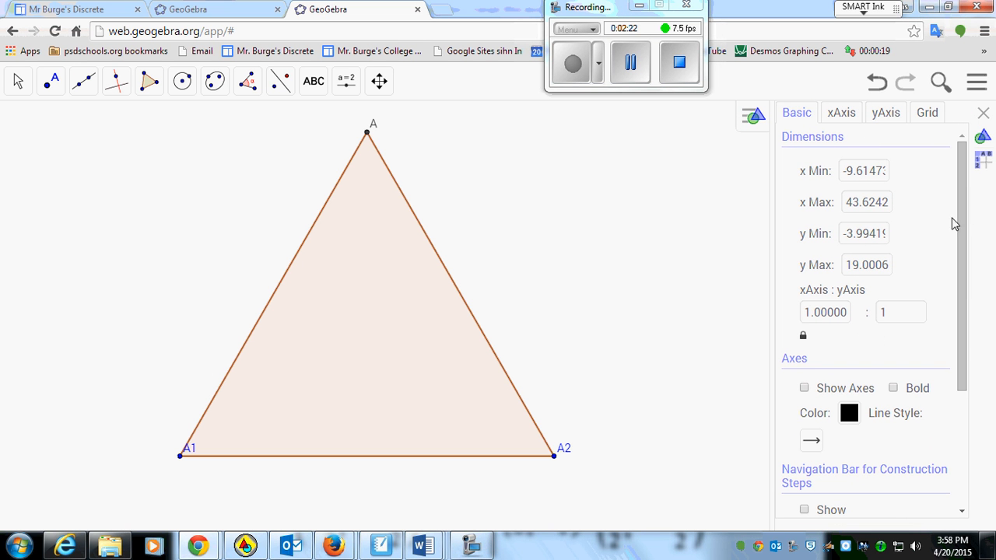
{"action": "left_click_drag", "start_coordinate": [960, 204], "coordinate": [954, 358]}
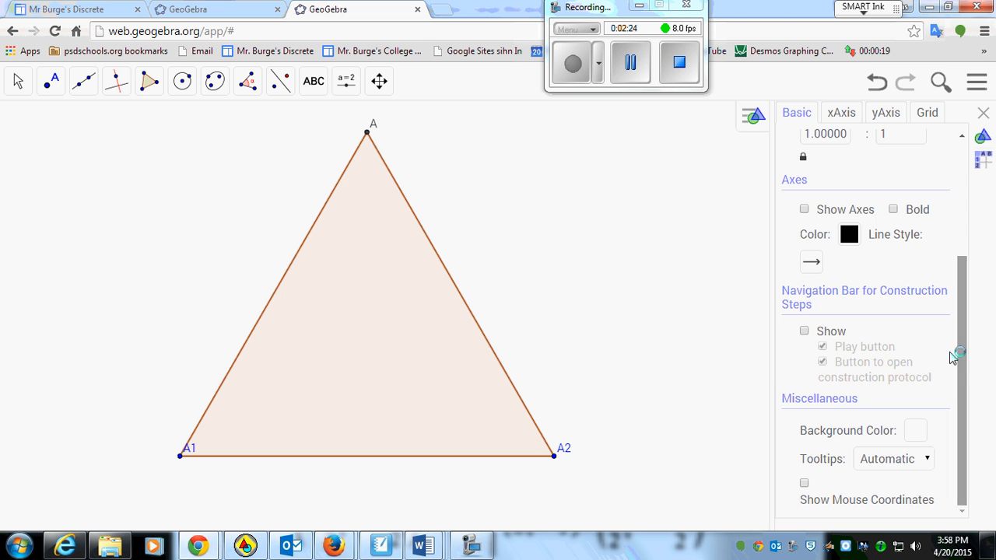
{"action": "left_click", "coordinate": [357, 306]}
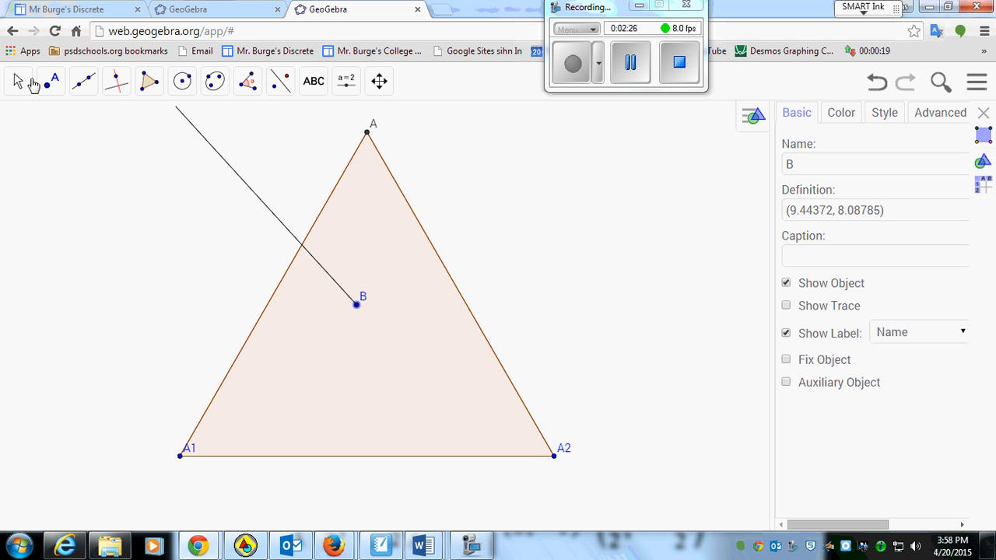
{"action": "left_click", "coordinate": [18, 81]}
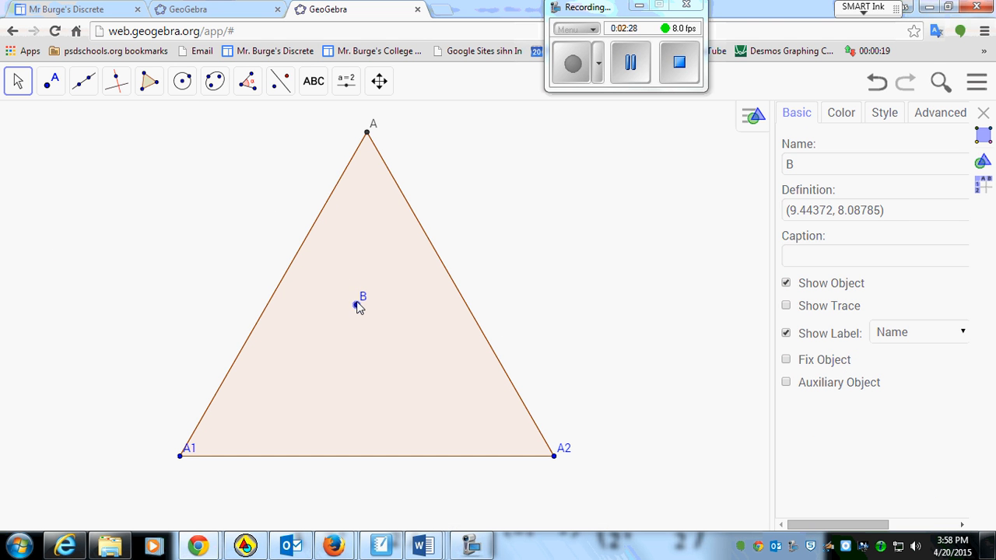
{"action": "key", "text": "Delete"}
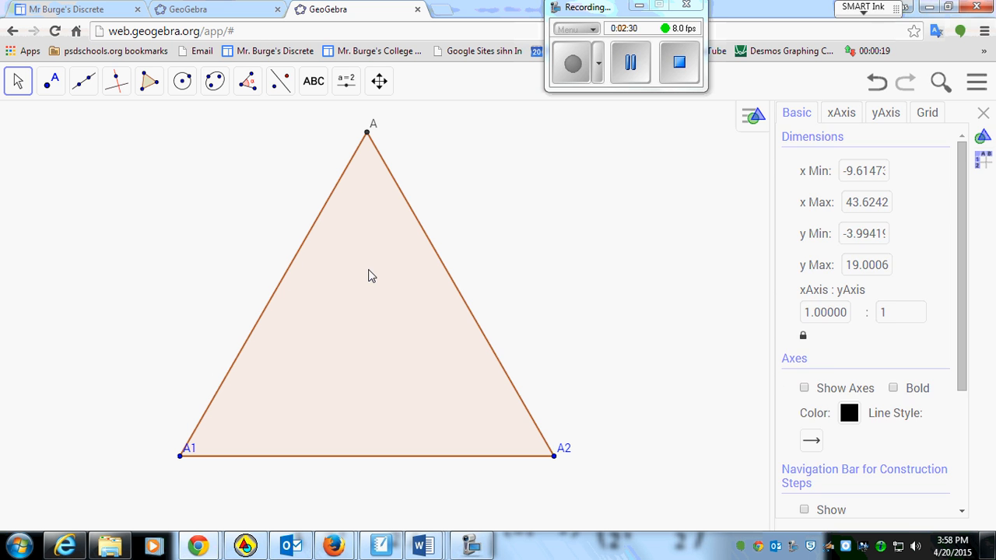
Step: Set the color of the triangle poly1 to blue (0, 0, 255)
{"action": "left_click", "coordinate": [372, 276]}
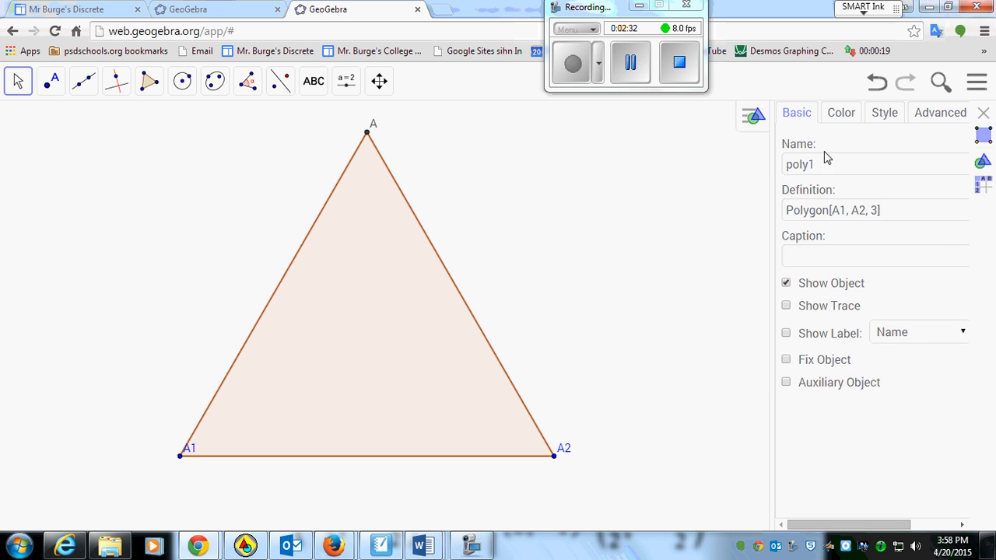
{"action": "left_click", "coordinate": [840, 113]}
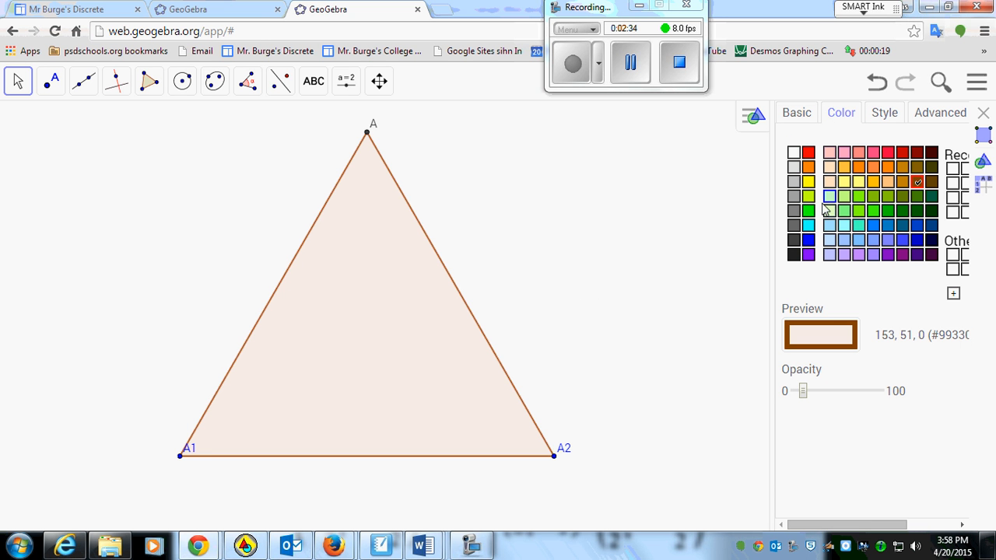
{"action": "left_click", "coordinate": [809, 242]}
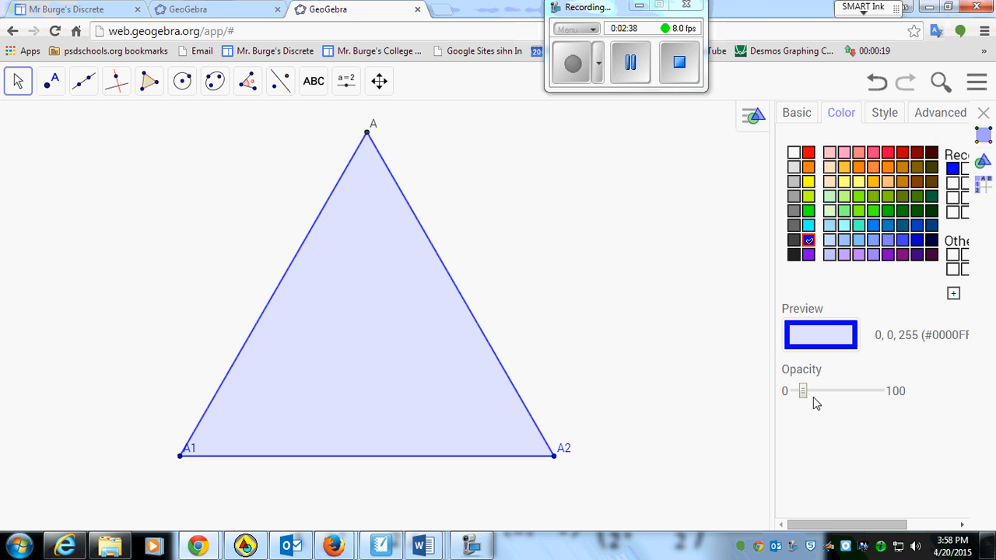
Step: Set the opacity of the large blue triangle to 100
{"action": "left_click_drag", "start_coordinate": [805, 398], "coordinate": [880, 393]}
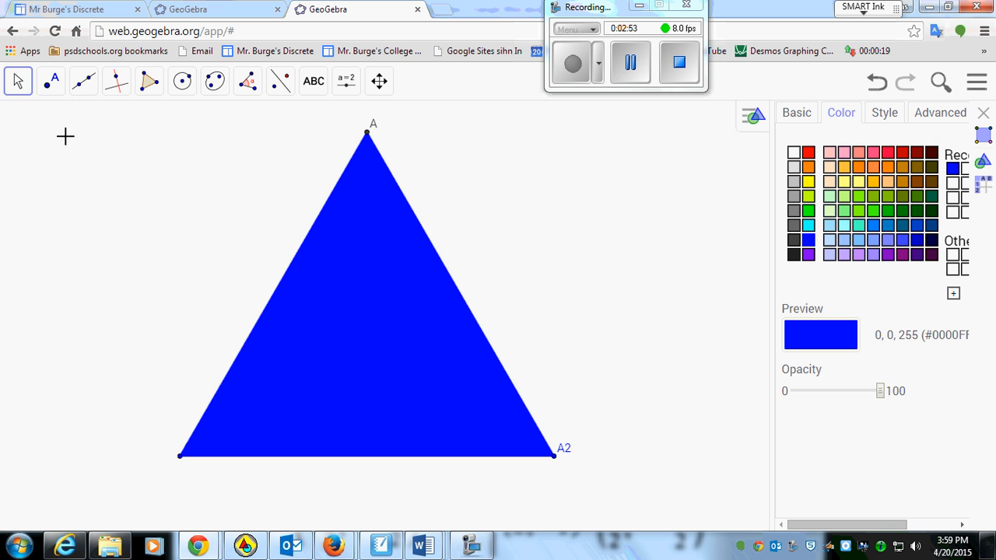
Step: Construct the midpoints of all three sides of the large triangle with the Midpoint or Center tool
{"action": "left_click", "coordinate": [85, 82]}
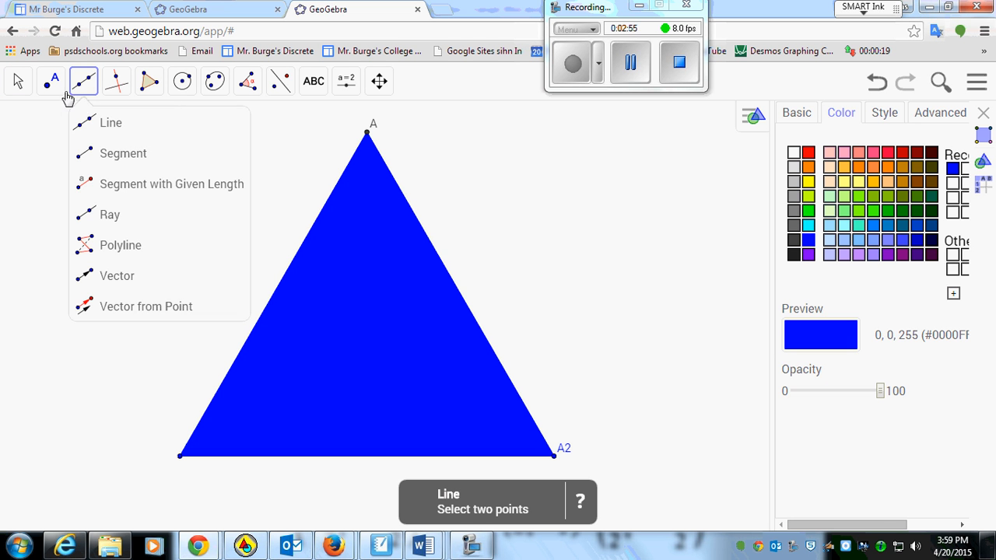
{"action": "mouse_move", "coordinate": [58, 99]}
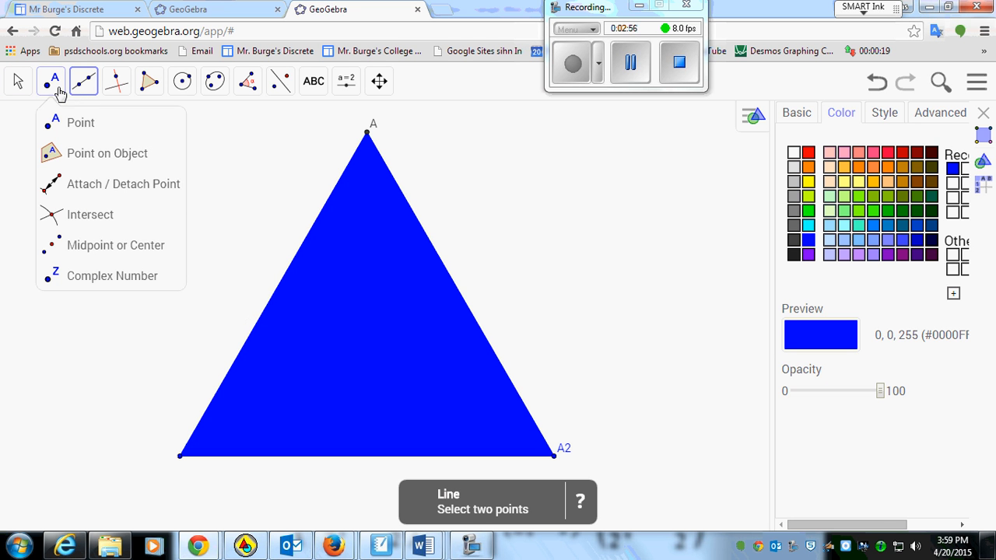
{"action": "left_click", "coordinate": [81, 247]}
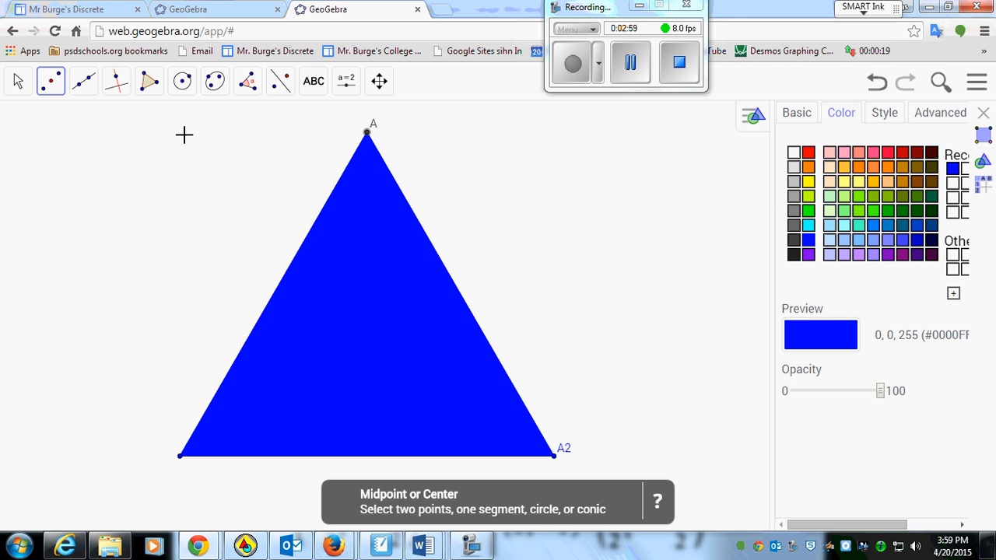
{"action": "left_click", "coordinate": [367, 132]}
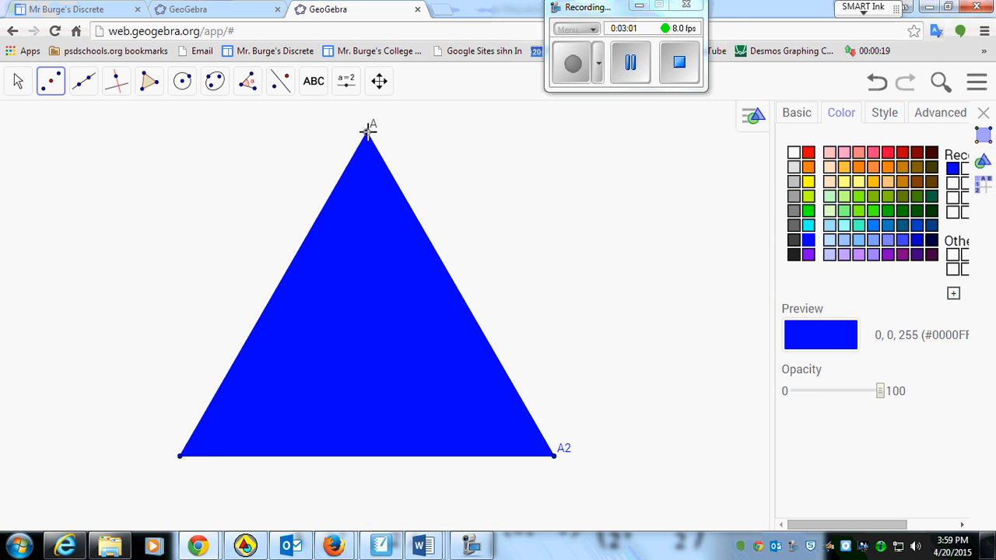
{"action": "left_click", "coordinate": [179, 456]}
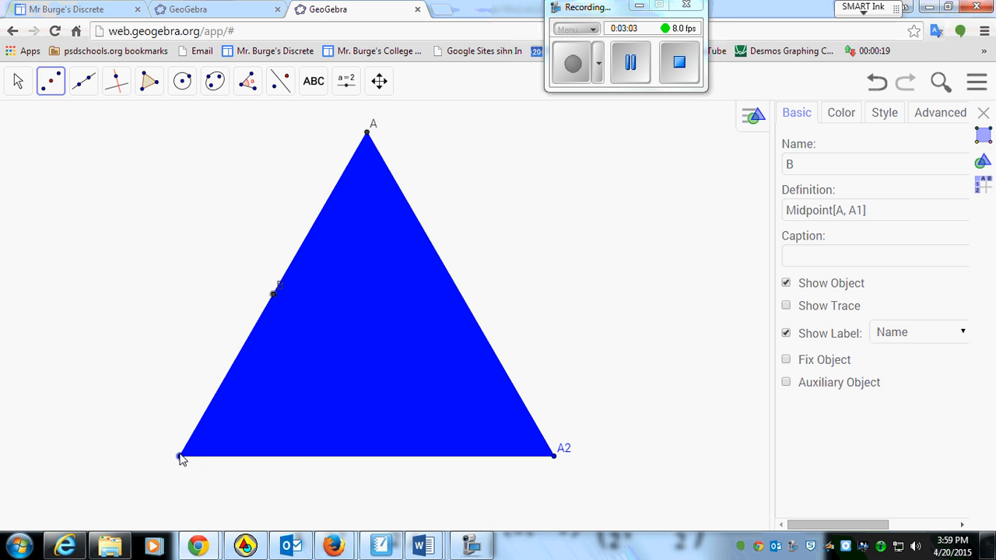
{"action": "left_click", "coordinate": [555, 457]}
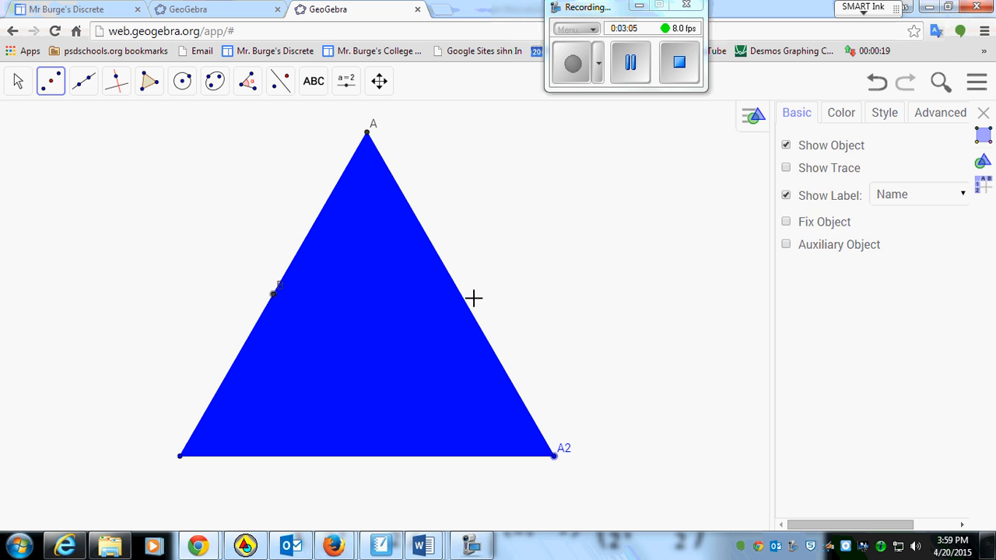
{"action": "left_click", "coordinate": [369, 133]}
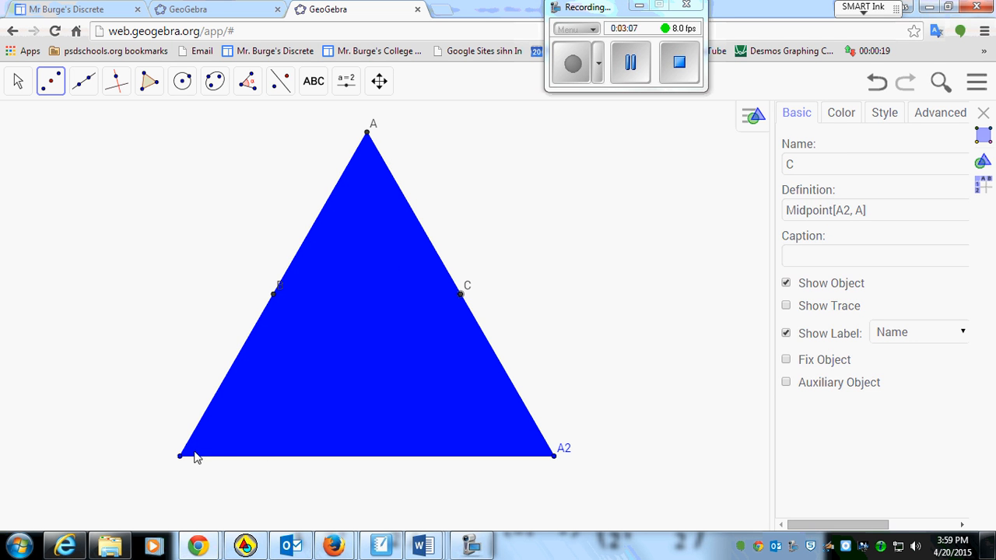
{"action": "left_click", "coordinate": [180, 456]}
{"action": "left_click", "coordinate": [555, 457]}
Step: Draw an inner triangle with the Polygon tool through midpoints B, C and D
{"action": "left_click", "coordinate": [150, 83]}
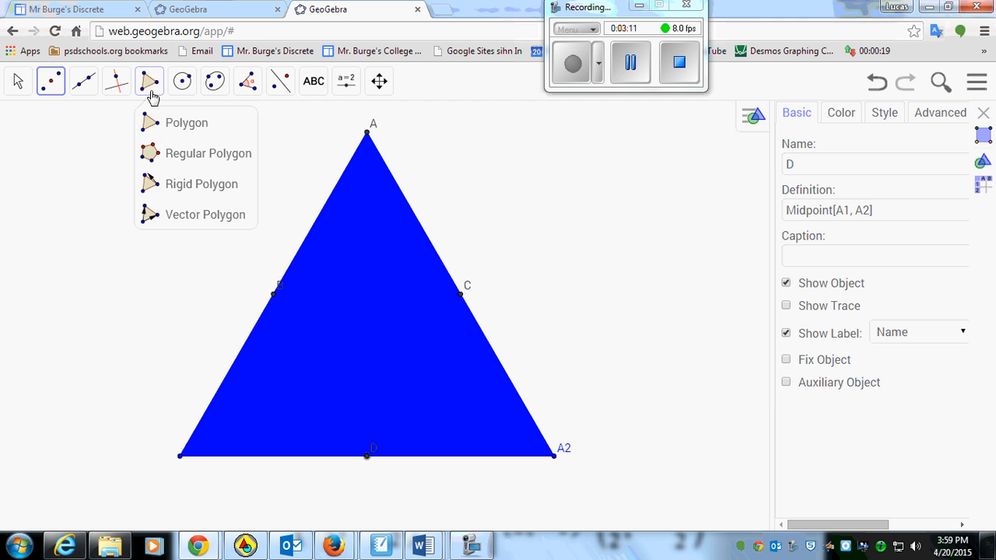
{"action": "left_click", "coordinate": [173, 126]}
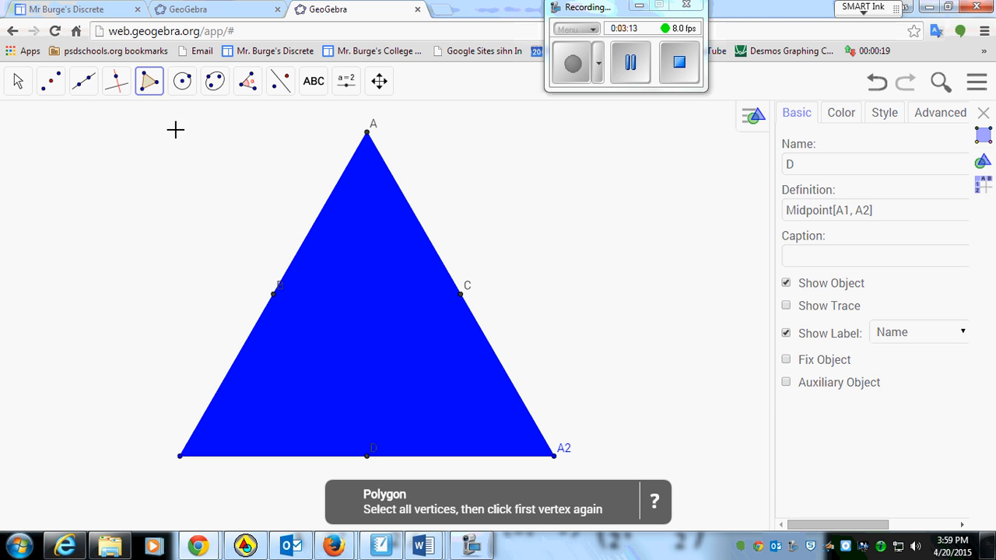
{"action": "left_click", "coordinate": [275, 295]}
{"action": "left_click", "coordinate": [461, 297]}
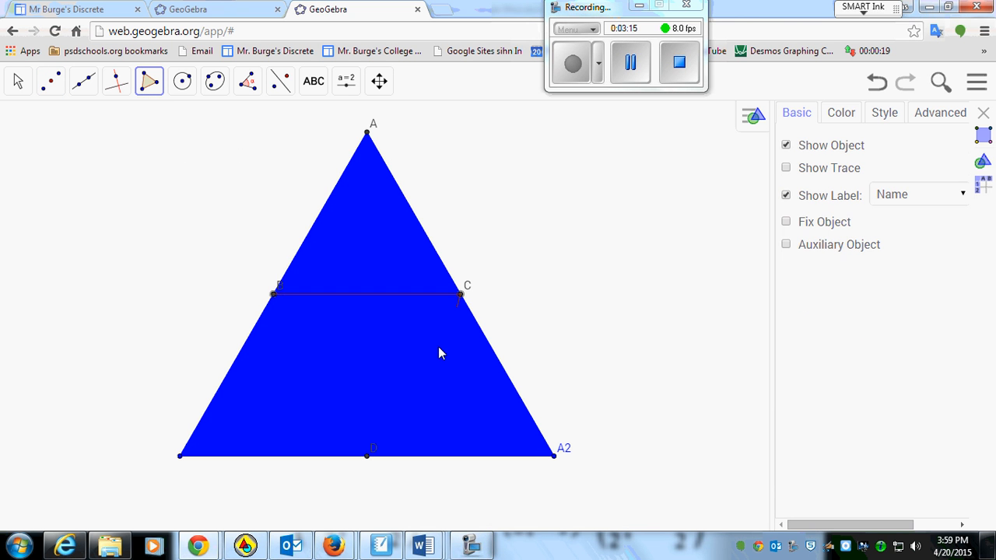
{"action": "left_click", "coordinate": [368, 456]}
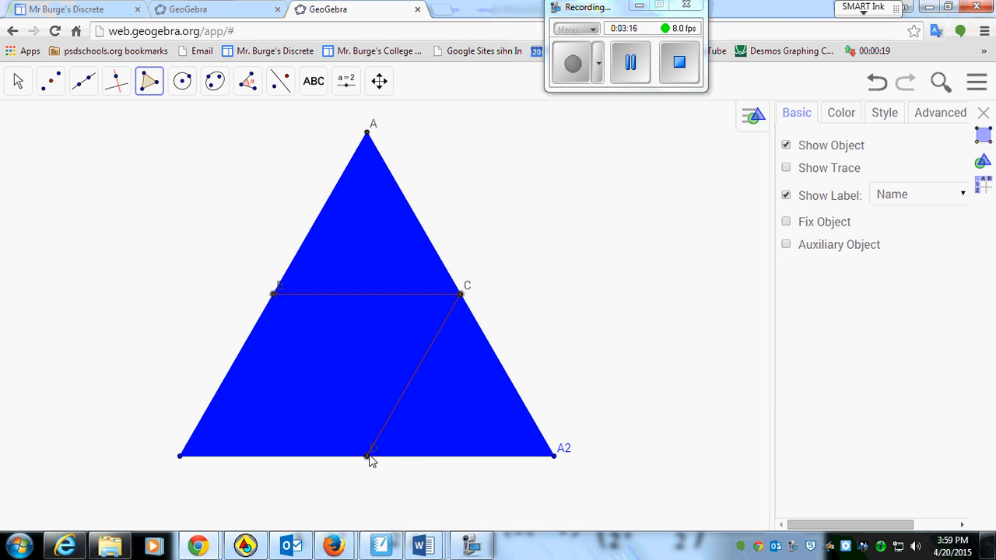
{"action": "left_click", "coordinate": [274, 297]}
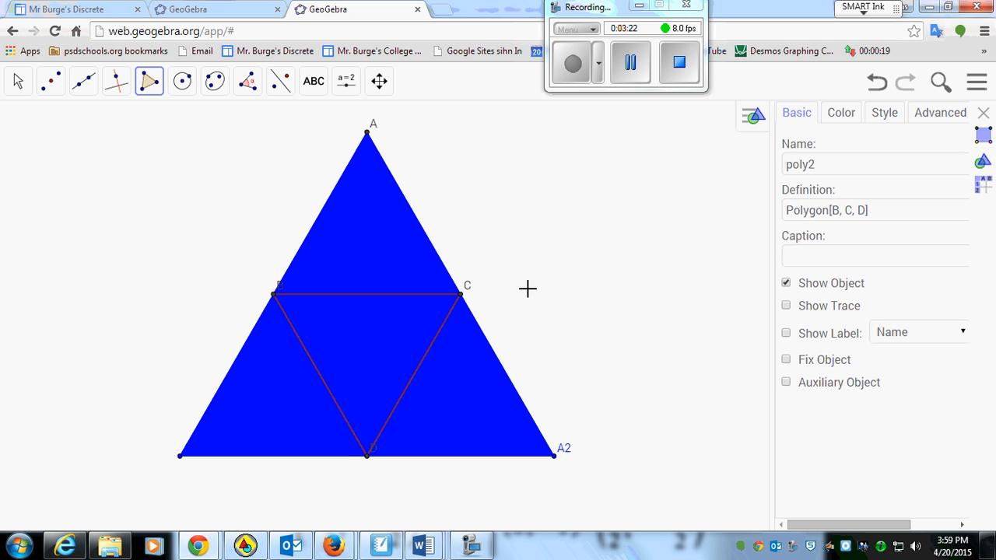
Step: Color the inner triangle BCD red (255, 0, 0) and set its opacity to 100
{"action": "left_click", "coordinate": [836, 115]}
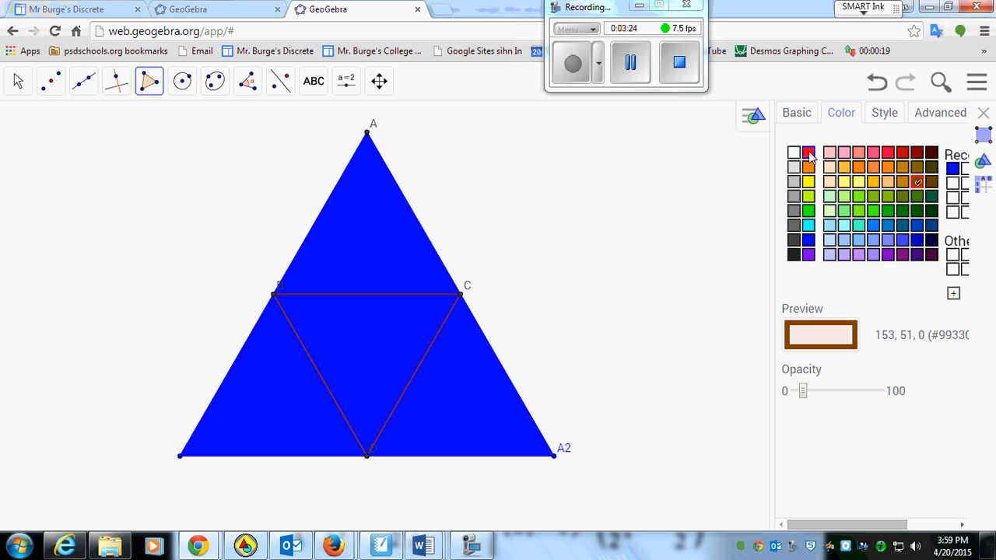
{"action": "left_click", "coordinate": [809, 153]}
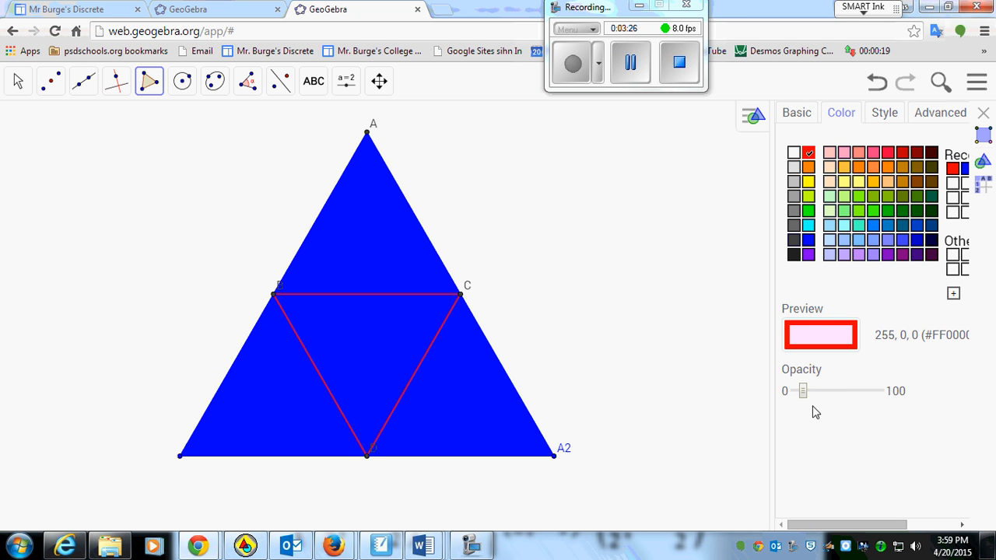
{"action": "left_click_drag", "start_coordinate": [804, 391], "coordinate": [885, 395]}
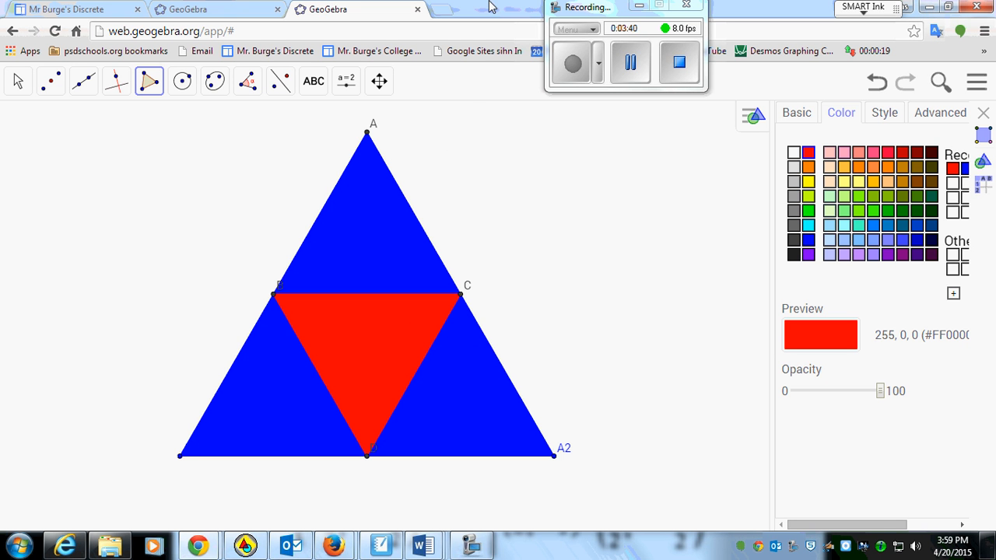
Step: Show the Algebra view beside the drawing
{"action": "left_click", "coordinate": [977, 84]}
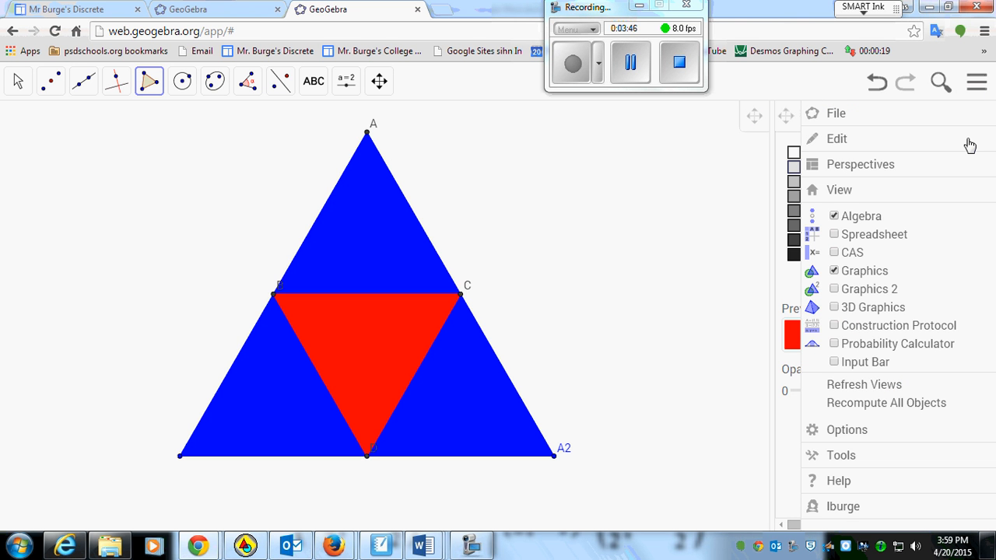
{"action": "left_click", "coordinate": [632, 65]}
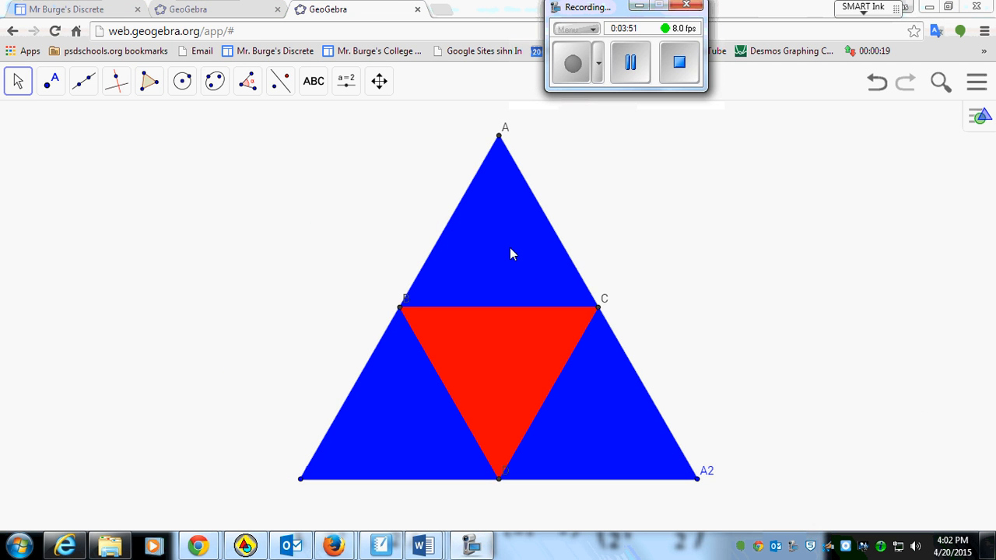
{"action": "left_click", "coordinate": [978, 83]}
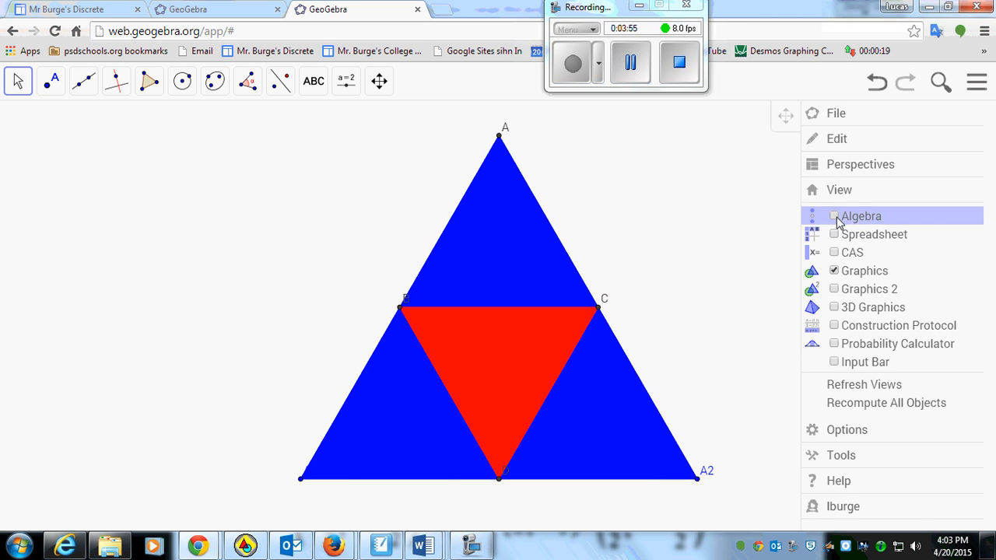
{"action": "left_click", "coordinate": [840, 216]}
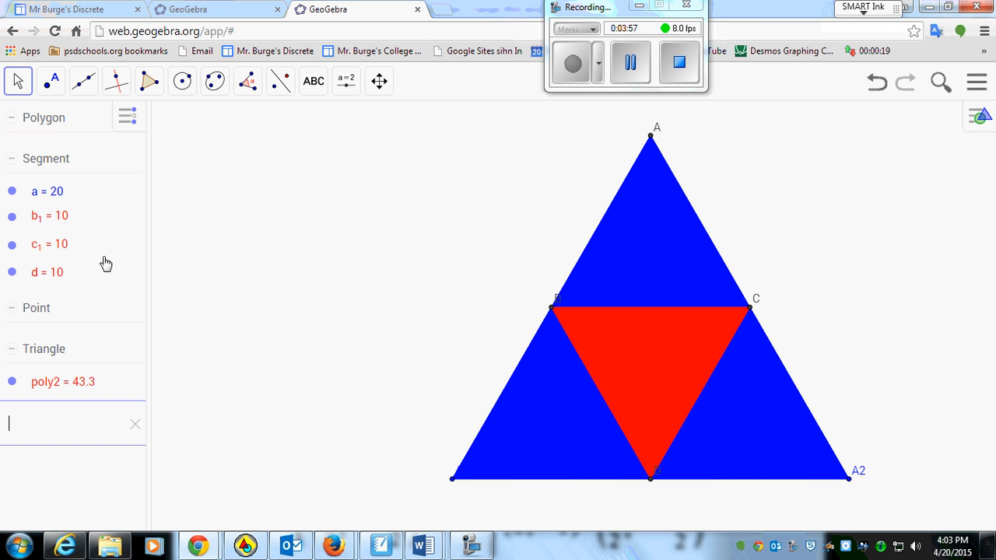
Step: Collapse the Segment group and expand the Polygon group in the Algebra view to compare the areas of poly1 and poly2
{"action": "left_click", "coordinate": [88, 381]}
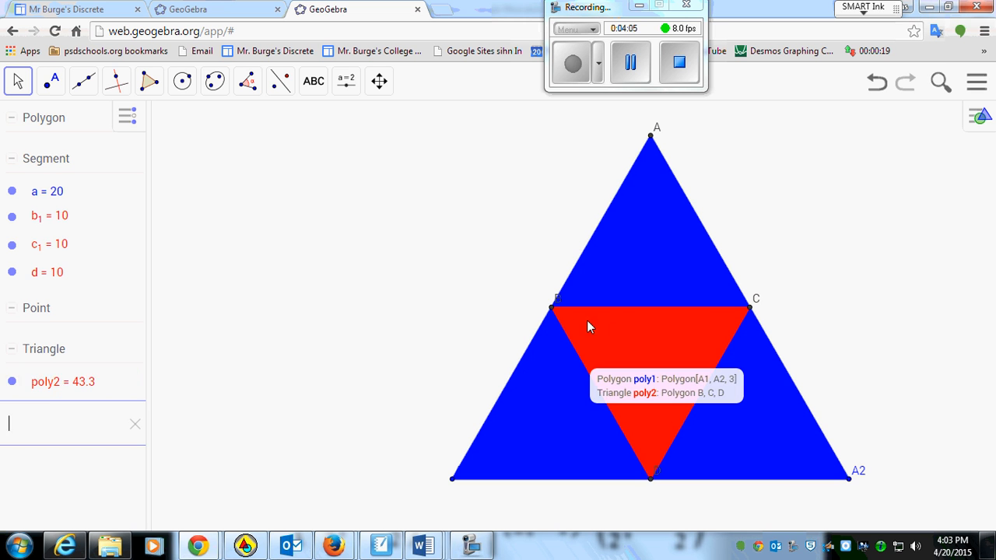
{"action": "left_click", "coordinate": [41, 246]}
{"action": "left_click", "coordinate": [11, 160]}
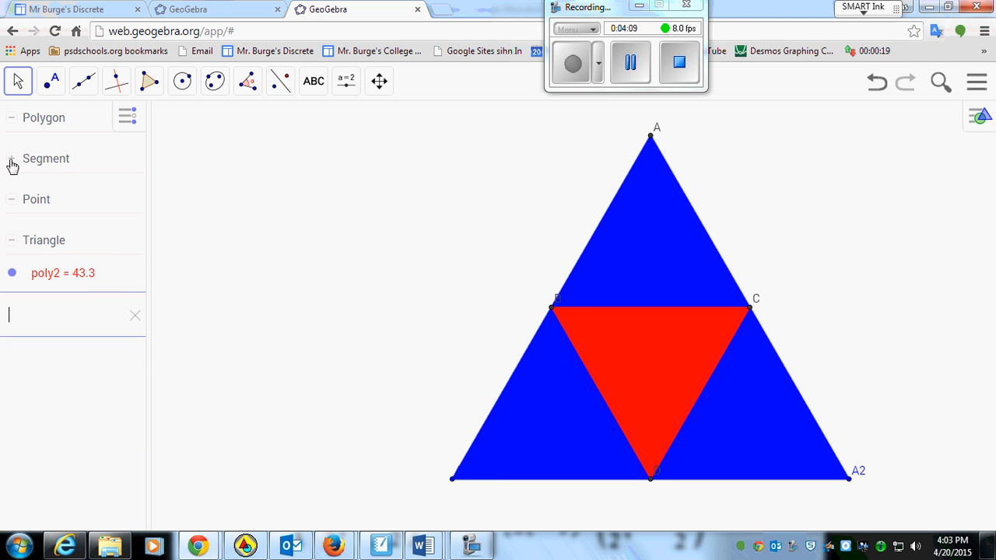
{"action": "left_click", "coordinate": [82, 274]}
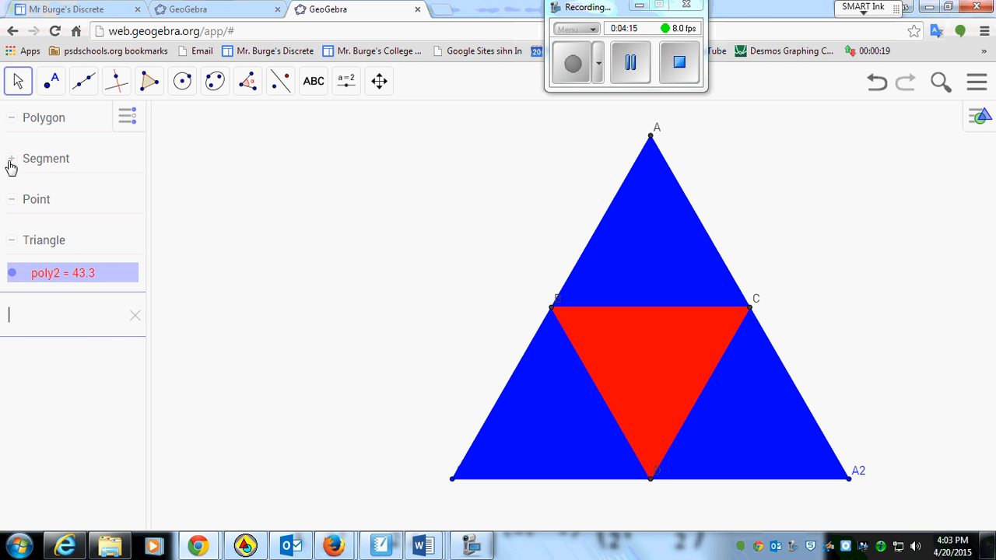
{"action": "left_click", "coordinate": [11, 121]}
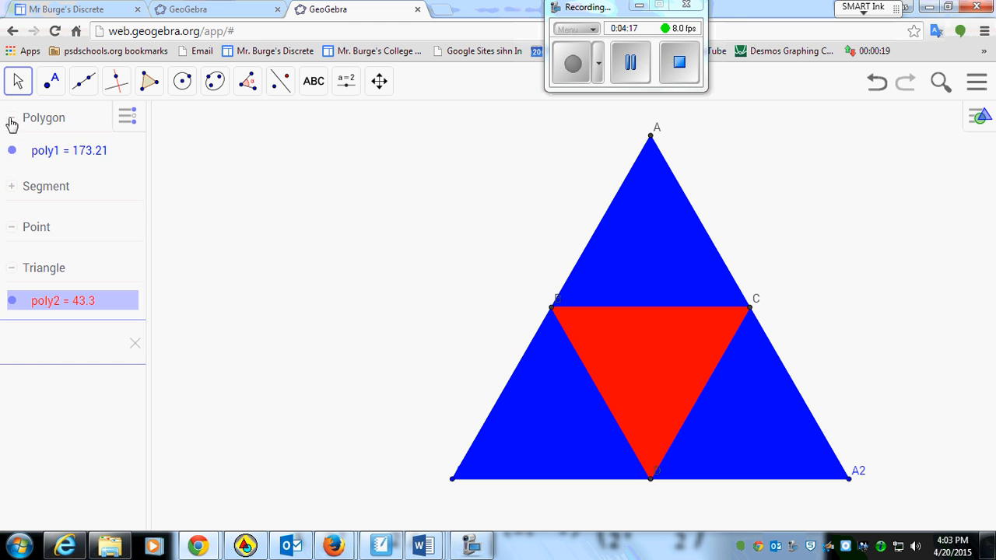
{"action": "left_click", "coordinate": [92, 167]}
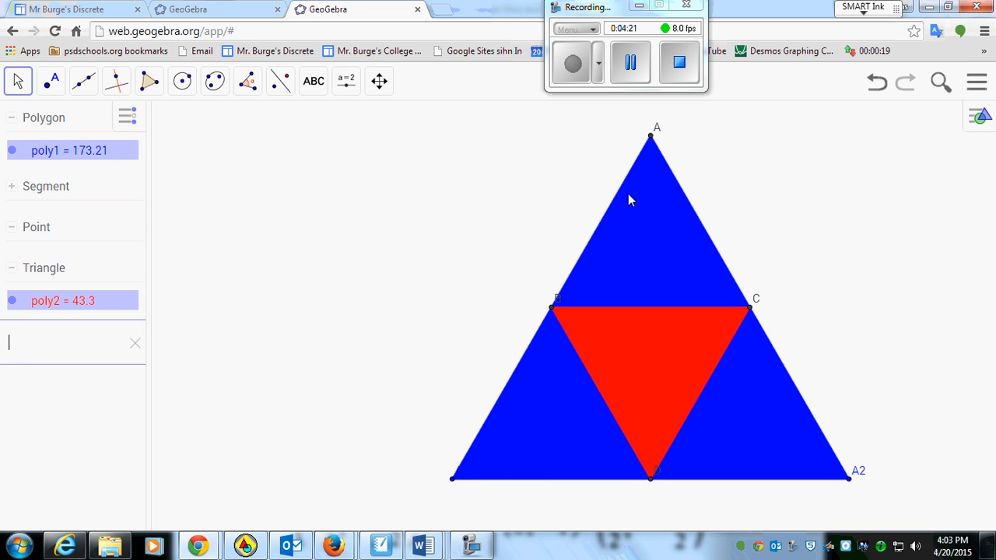
{"action": "left_click", "coordinate": [460, 451]}
Step: Switch to the Word document Sierpinksi's Triangle Wkst.docx, examine the table's perimeter, area and triangle-count columns, and return to GeoGebra
{"action": "mouse_move", "coordinate": [423, 545]}
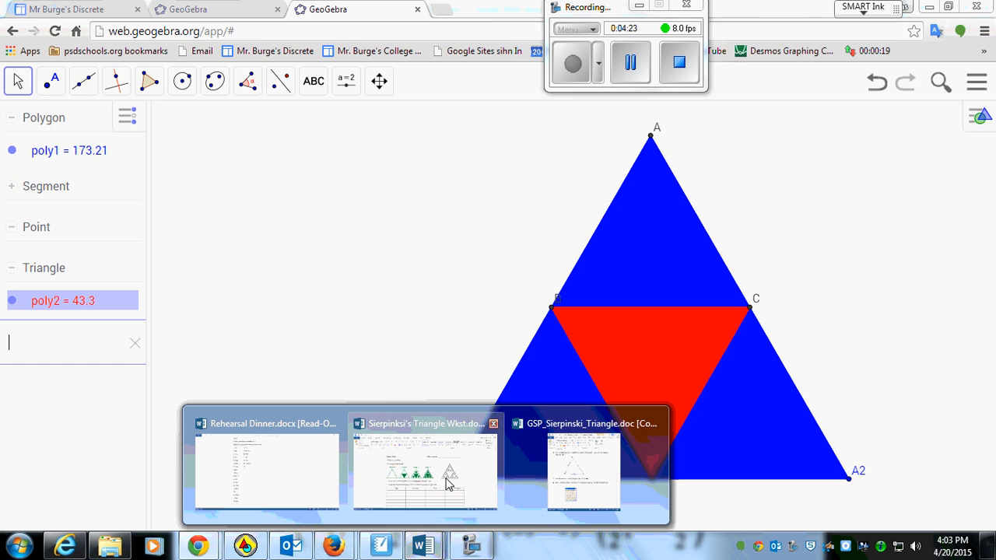
{"action": "left_click", "coordinate": [478, 473]}
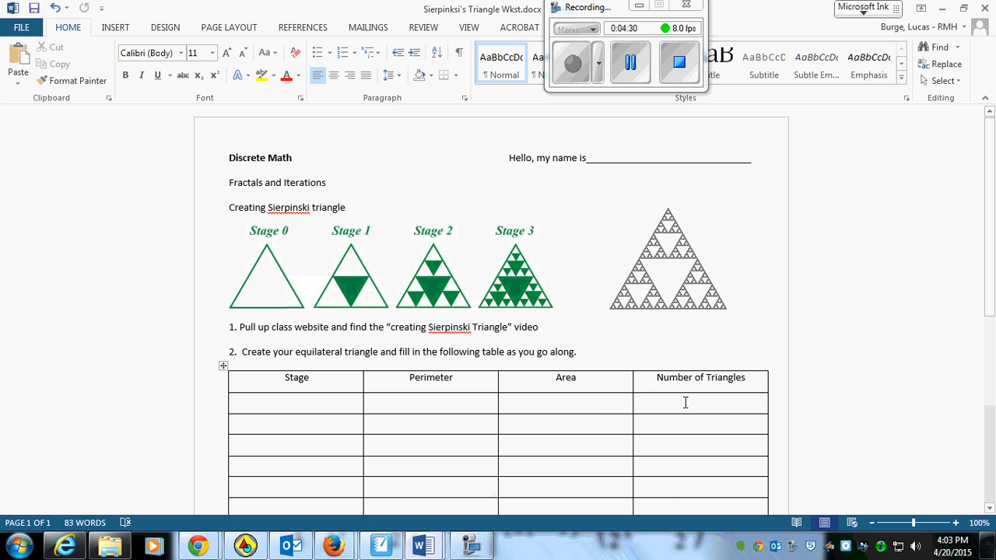
{"action": "left_click", "coordinate": [448, 404]}
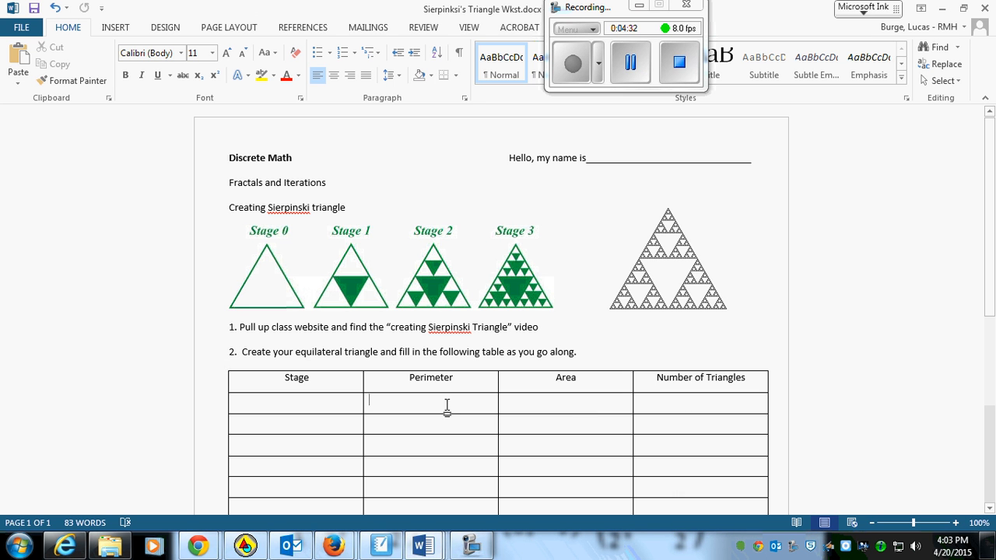
{"action": "left_click", "coordinate": [942, 8]}
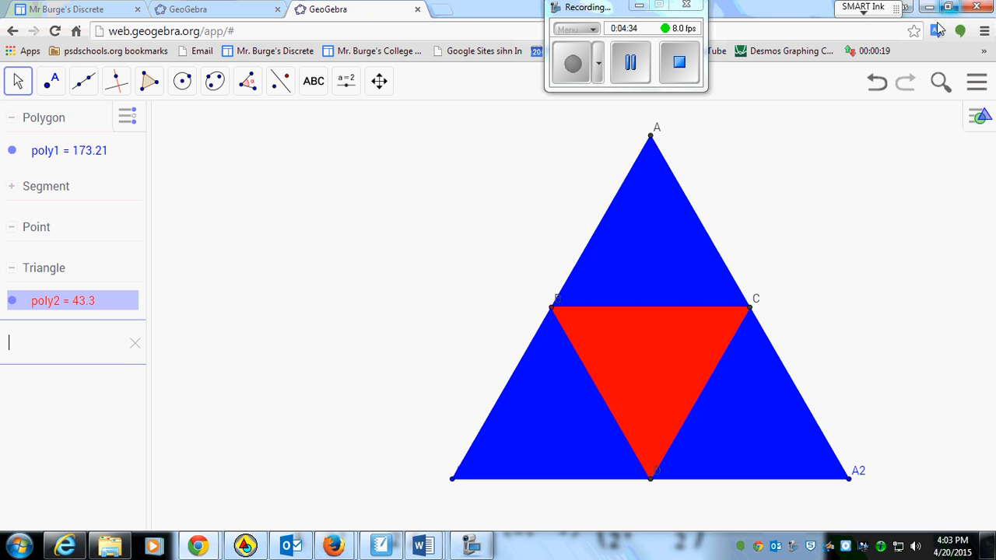
{"action": "left_click", "coordinate": [281, 83]}
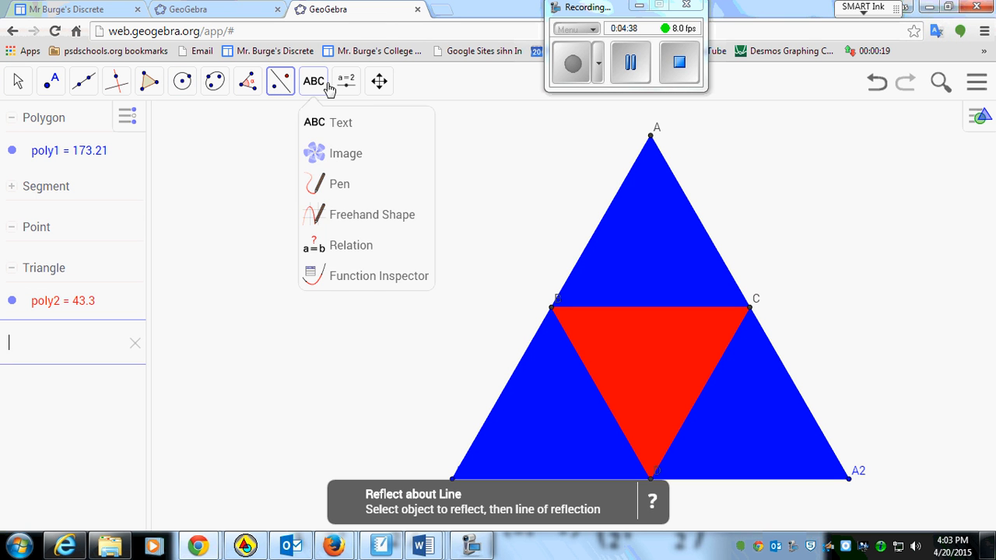
{"action": "mouse_move", "coordinate": [347, 88]}
{"action": "mouse_move", "coordinate": [247, 87]}
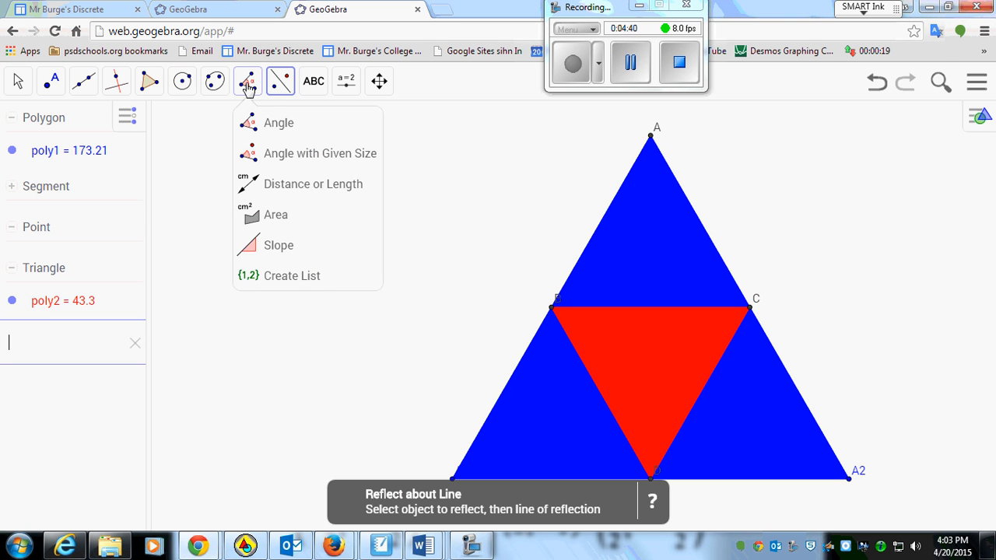
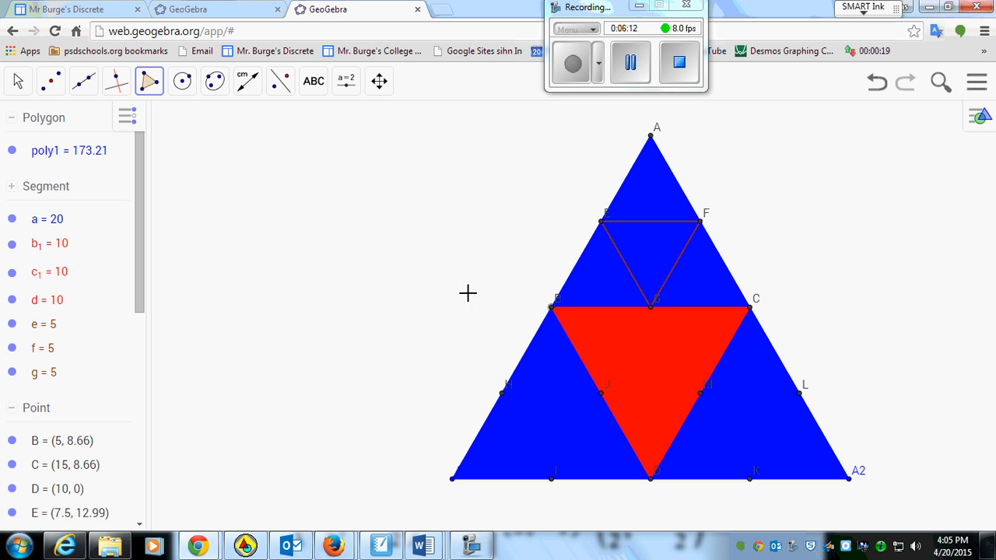
Step: Color the small inner triangle EFG red (255, 0, 0) and set its opacity to 100
{"action": "left_click", "coordinate": [976, 81]}
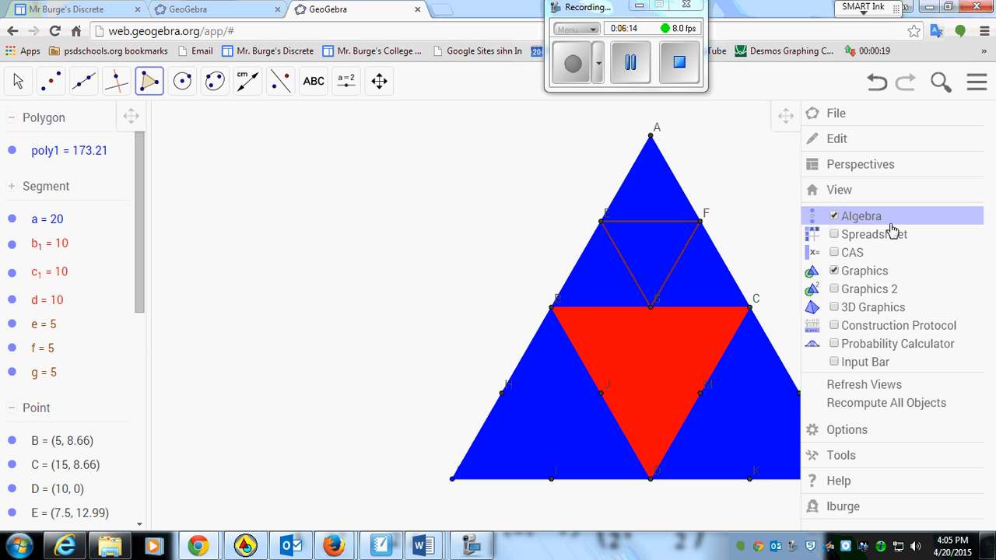
{"action": "right_click", "coordinate": [646, 250]}
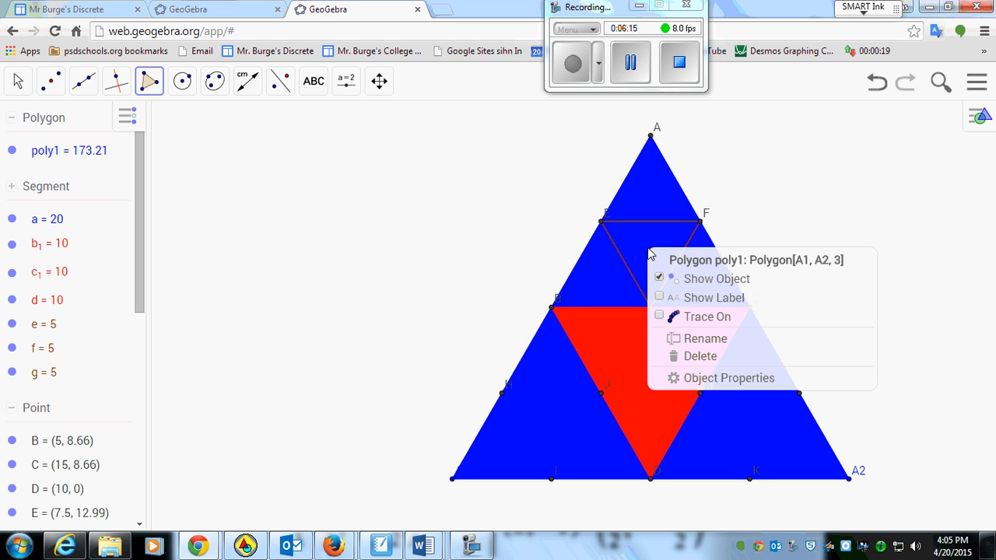
{"action": "left_click", "coordinate": [718, 379]}
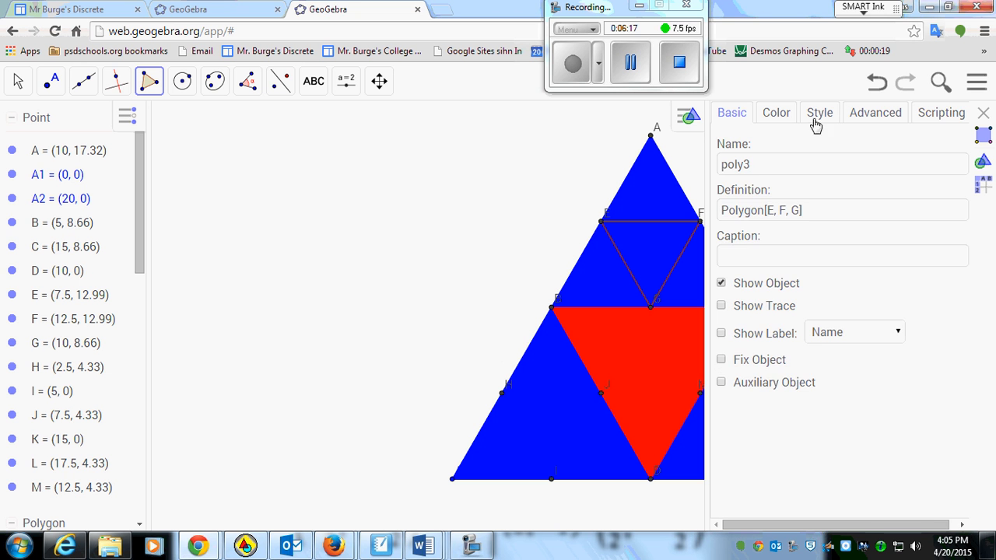
{"action": "left_click", "coordinate": [784, 117]}
{"action": "left_click", "coordinate": [743, 152]}
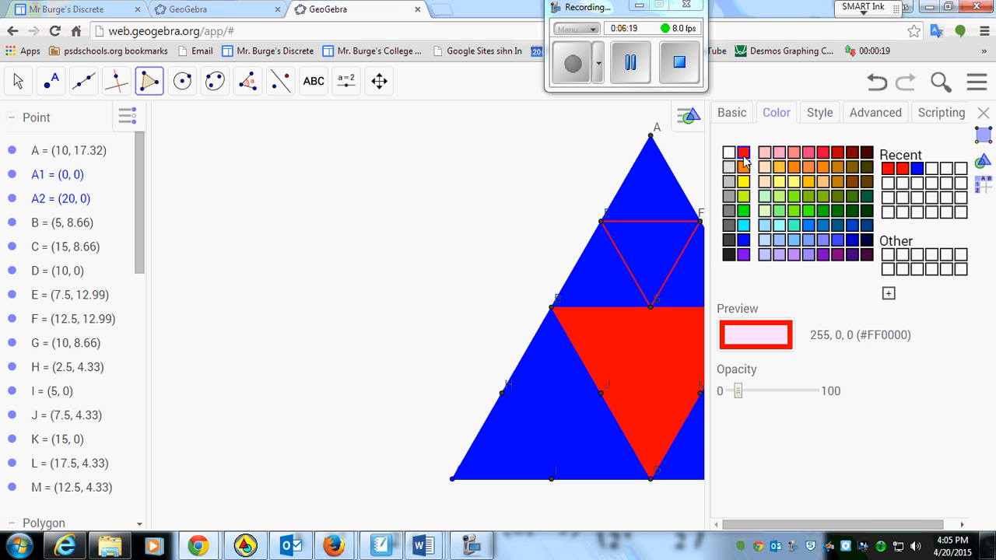
{"action": "left_click_drag", "start_coordinate": [738, 391], "coordinate": [814, 393]}
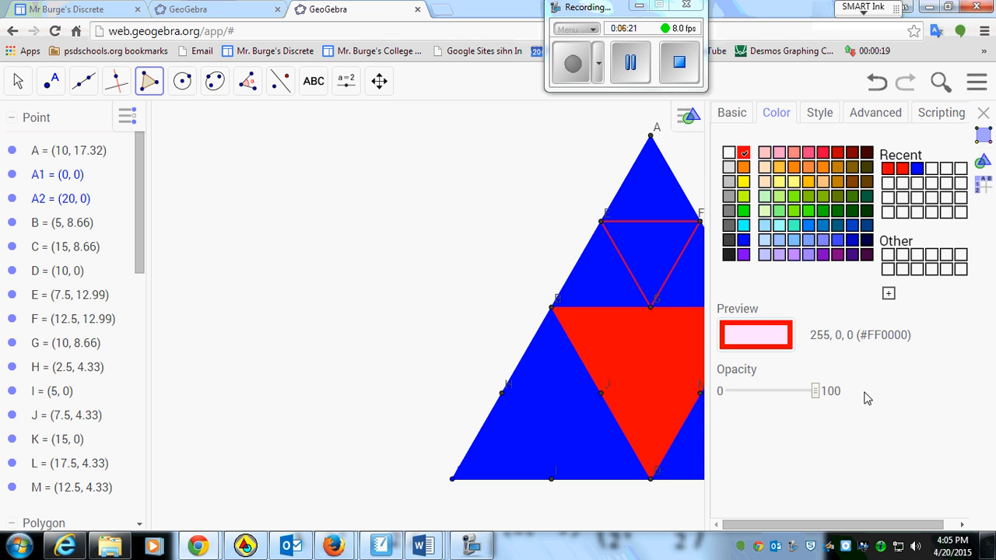
Step: Draw a triangle through midpoints H, J and I with the Polygon tool
{"action": "left_click", "coordinate": [502, 394]}
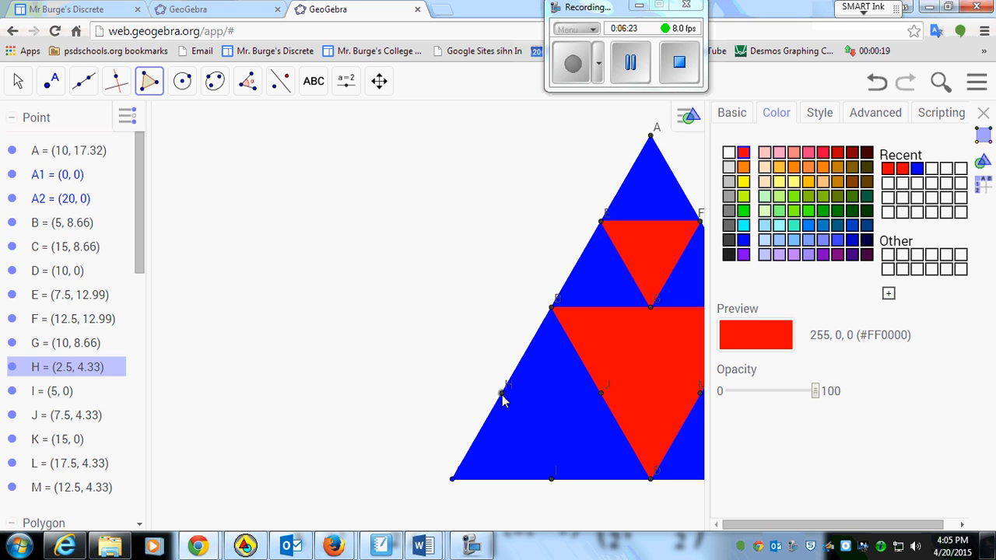
{"action": "left_click", "coordinate": [150, 80]}
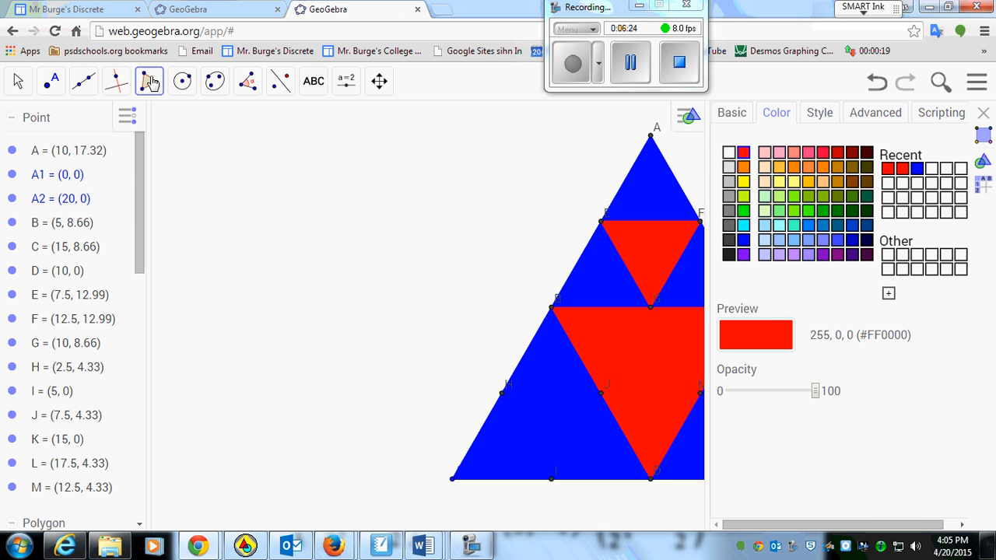
{"action": "left_click", "coordinate": [502, 393]}
{"action": "left_click", "coordinate": [600, 395]}
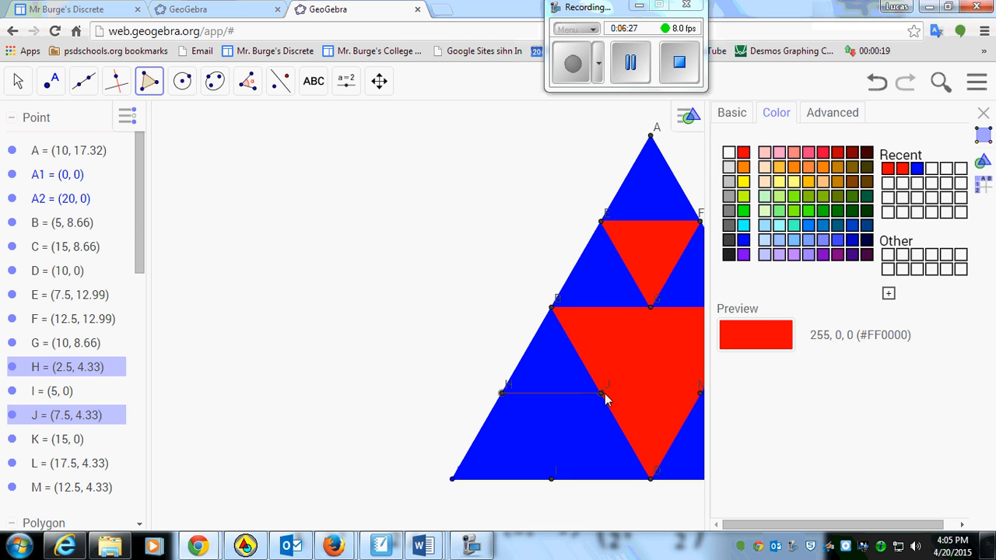
{"action": "left_click", "coordinate": [552, 477]}
{"action": "left_click", "coordinate": [502, 394]}
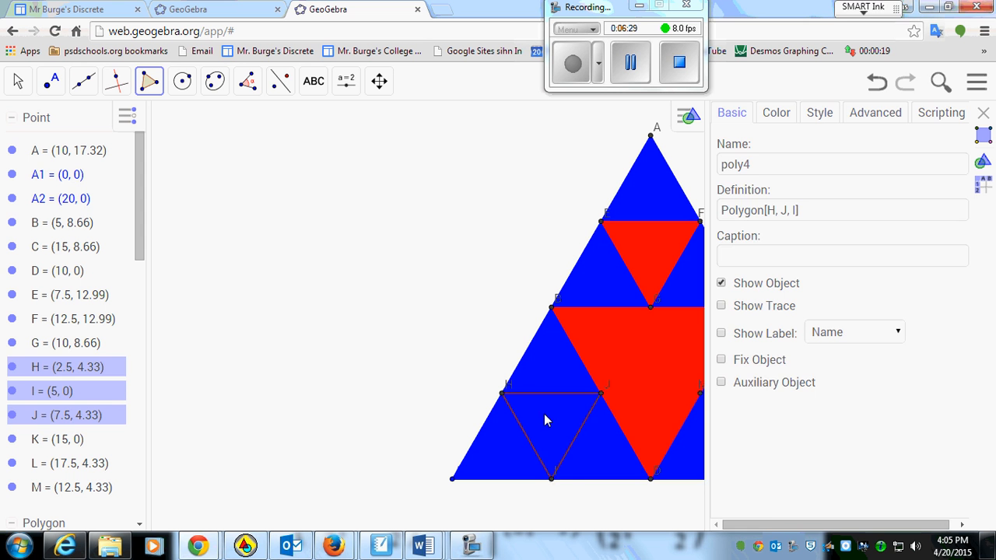
Step: Color triangle HJI red (255, 0, 0) and set its opacity to 100
{"action": "right_click", "coordinate": [545, 421]}
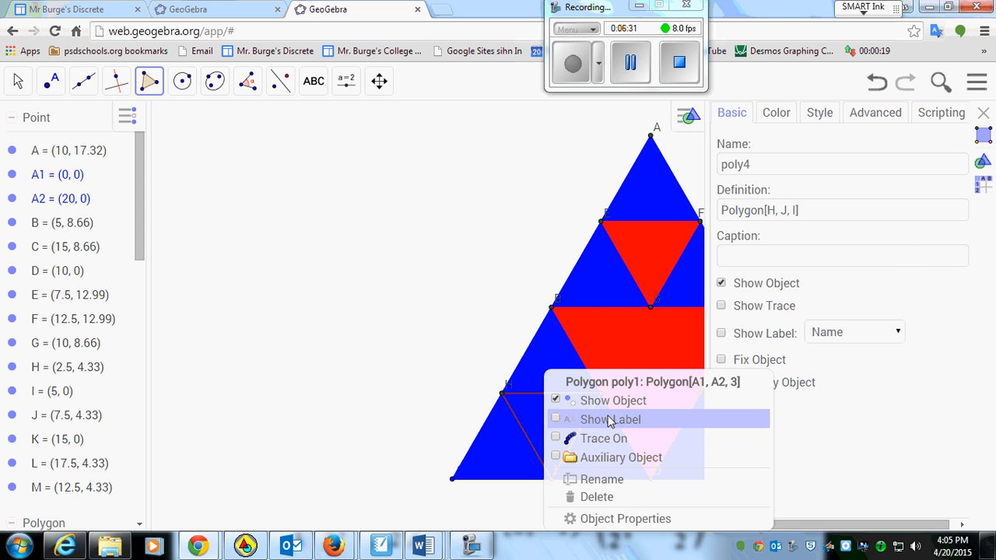
{"action": "left_click", "coordinate": [776, 113]}
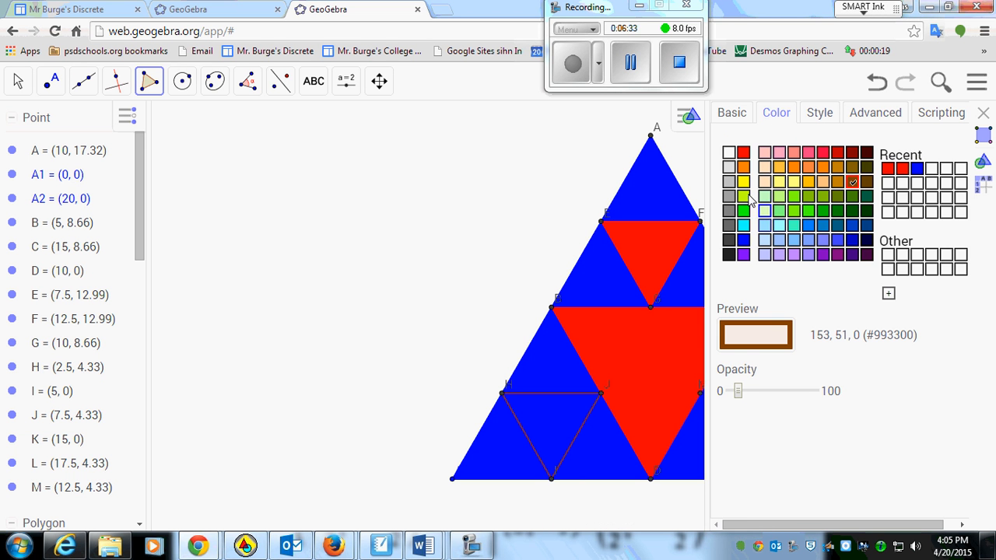
{"action": "left_click", "coordinate": [743, 152]}
{"action": "left_click_drag", "start_coordinate": [738, 392], "coordinate": [848, 399]}
{"action": "left_click", "coordinate": [616, 516]}
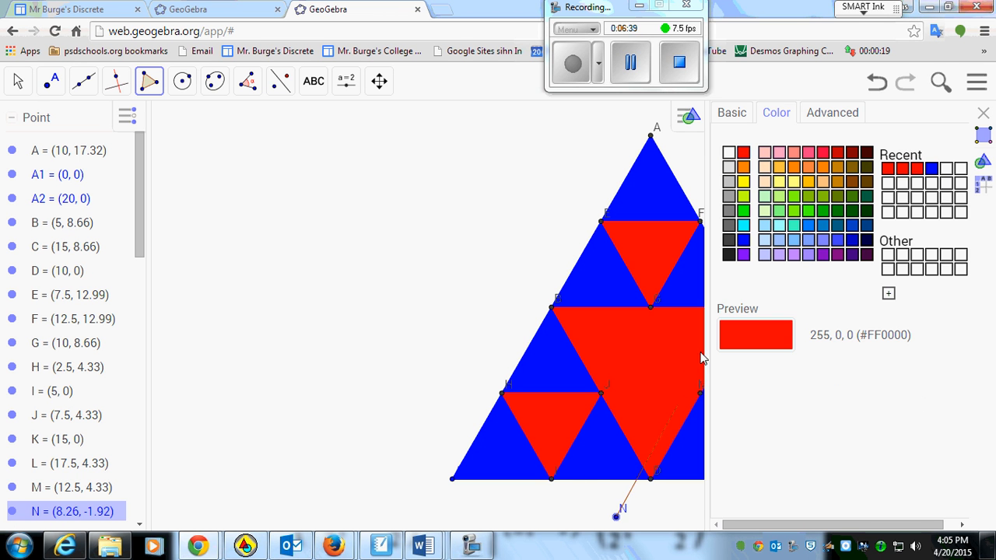
{"action": "left_click", "coordinate": [17, 81]}
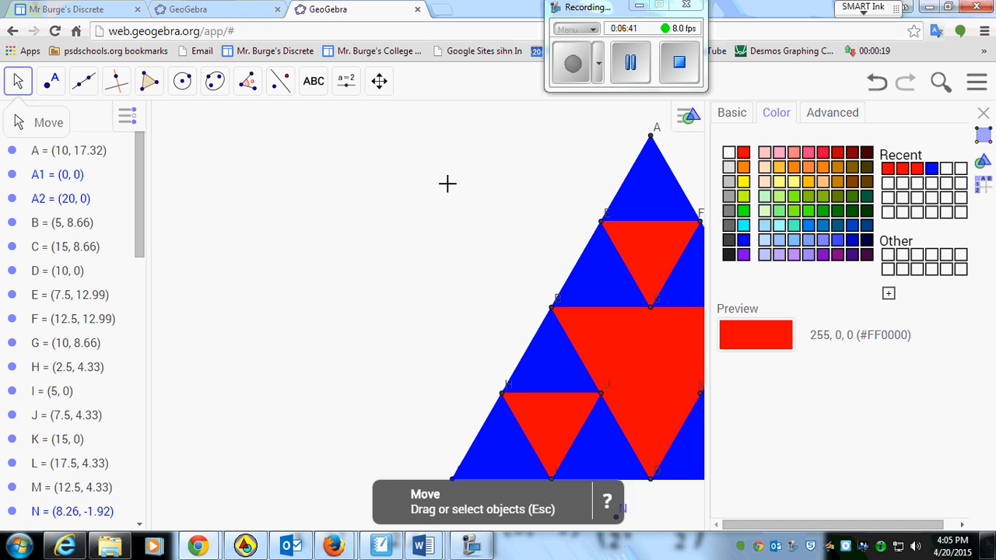
Step: Draw a triangle through midpoints M, L and K with the Polygon tool
{"action": "left_click", "coordinate": [379, 81]}
{"action": "left_click_drag", "start_coordinate": [590, 175], "coordinate": [327, 179]}
{"action": "left_click", "coordinate": [150, 81]}
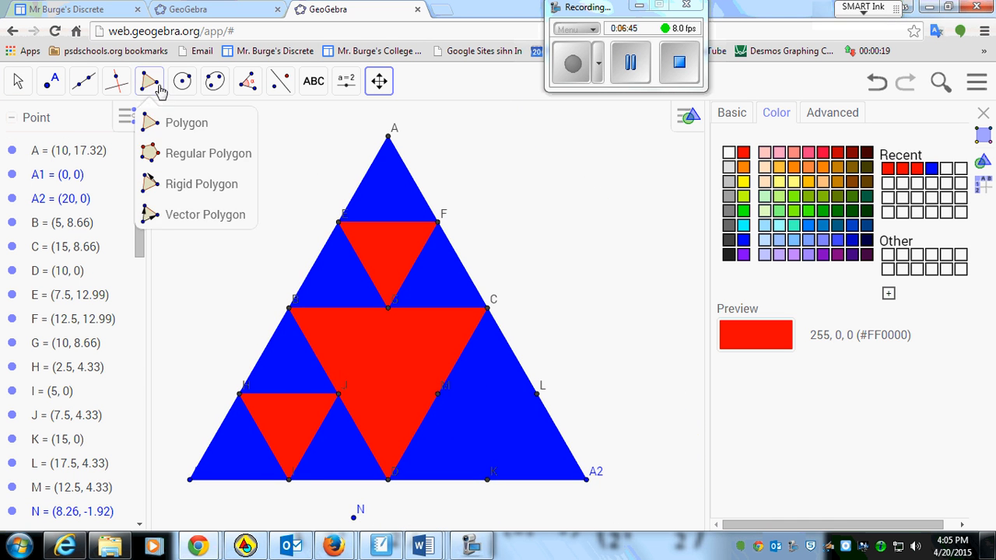
{"action": "left_click", "coordinate": [439, 395]}
{"action": "left_click", "coordinate": [538, 395]}
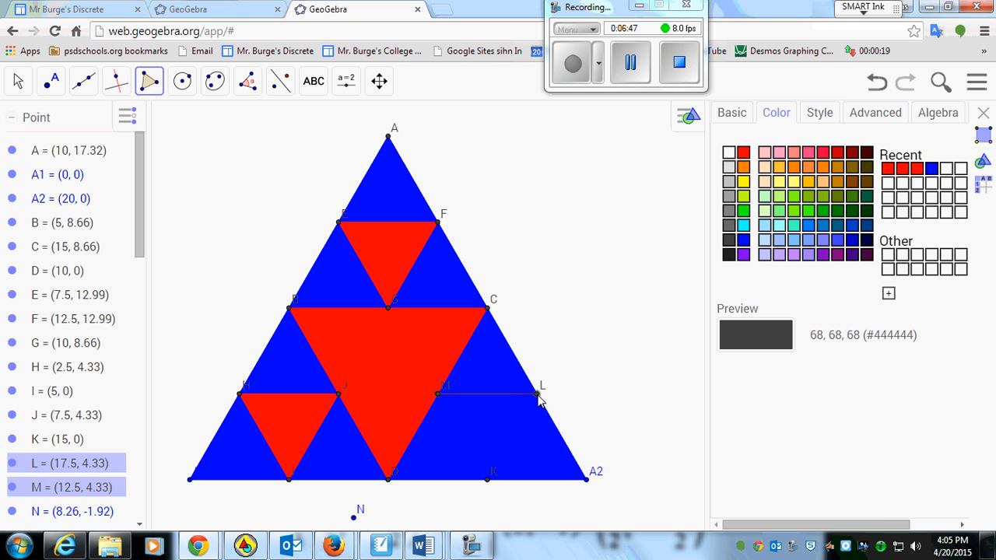
{"action": "left_click", "coordinate": [488, 480]}
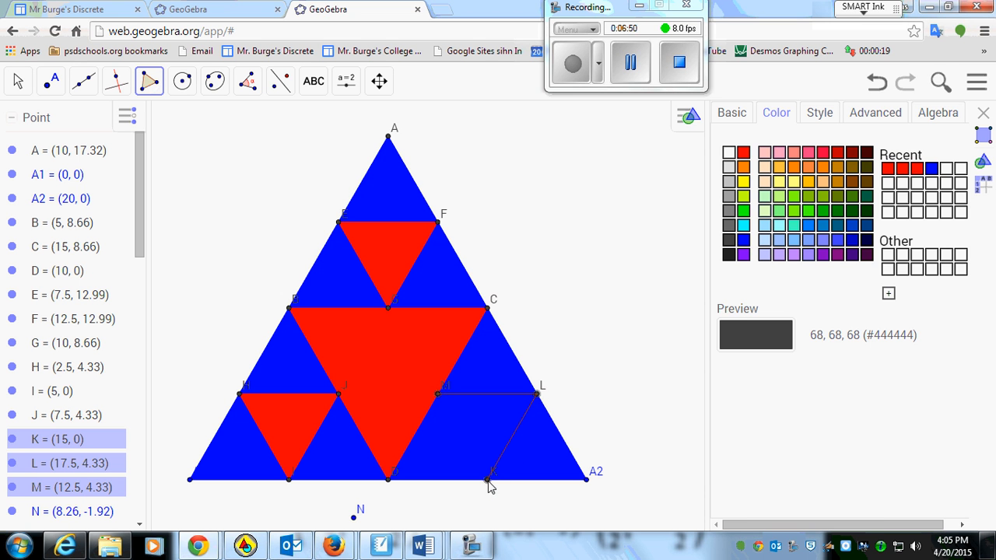
{"action": "left_click", "coordinate": [436, 396]}
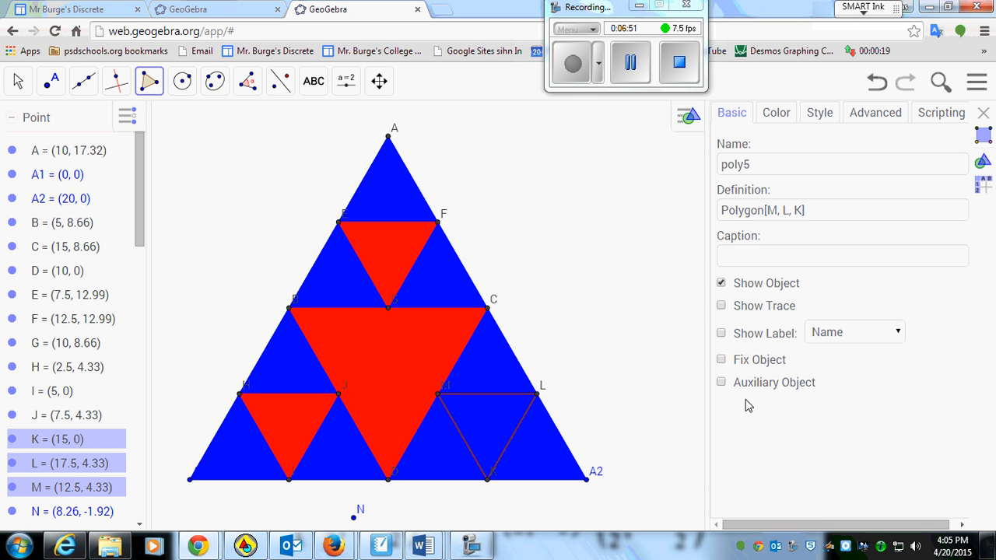
Step: Color triangle MLK red (255, 0, 0) and set its opacity to 100
{"action": "right_click", "coordinate": [498, 427]}
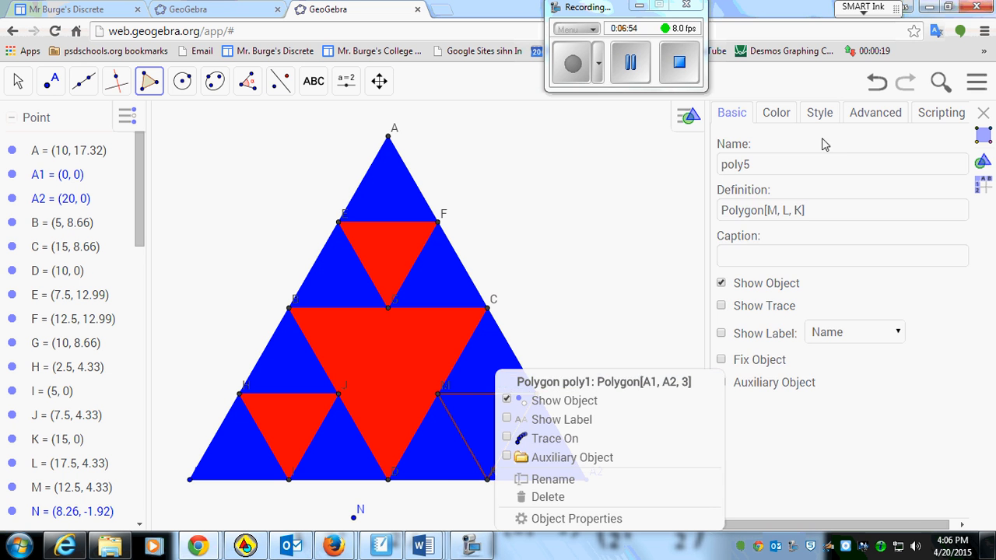
{"action": "left_click", "coordinate": [784, 117]}
{"action": "left_click", "coordinate": [743, 153]}
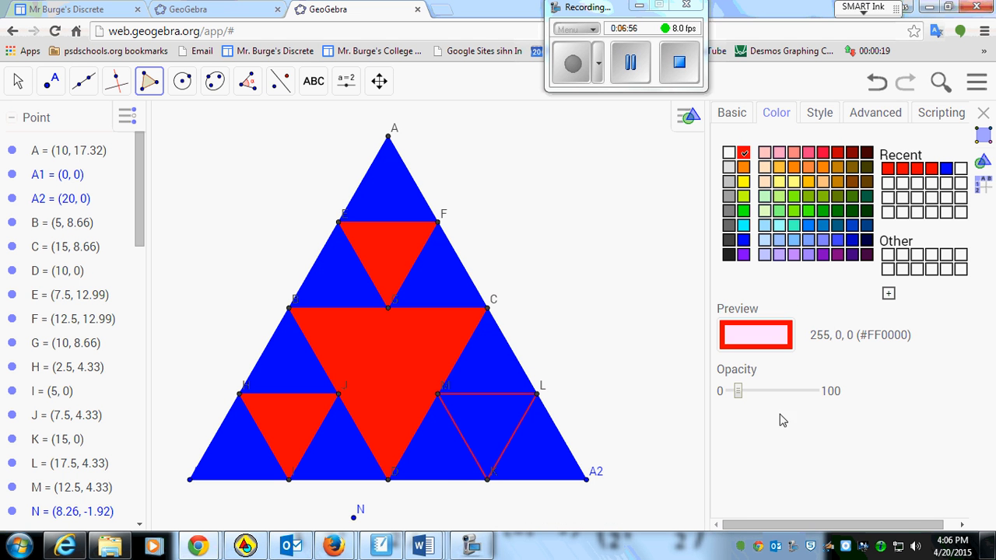
{"action": "left_click_drag", "start_coordinate": [743, 403], "coordinate": [862, 397]}
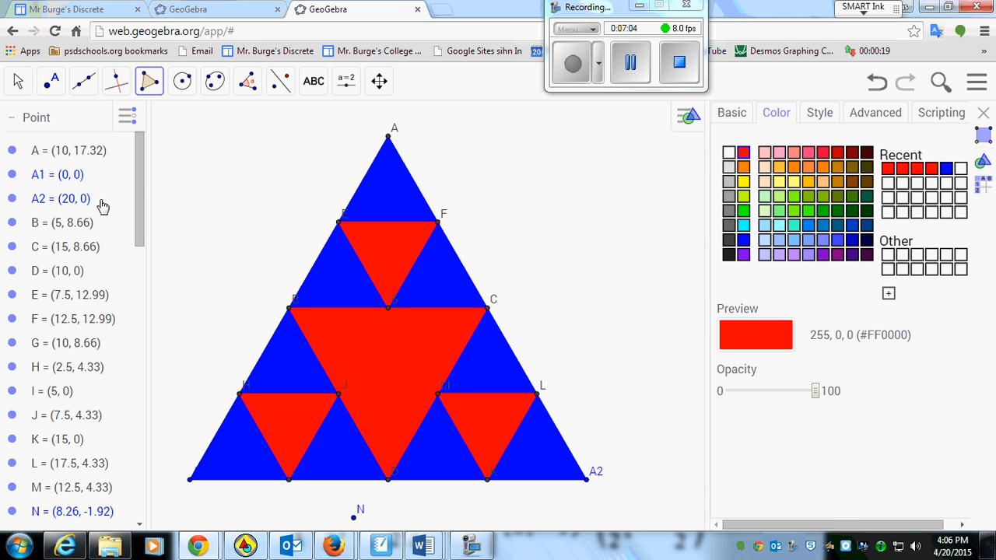
Step: Collapse the Point and Segment groups in the Algebra view to compare the areas of poly1 through poly5
{"action": "left_click", "coordinate": [11, 118]}
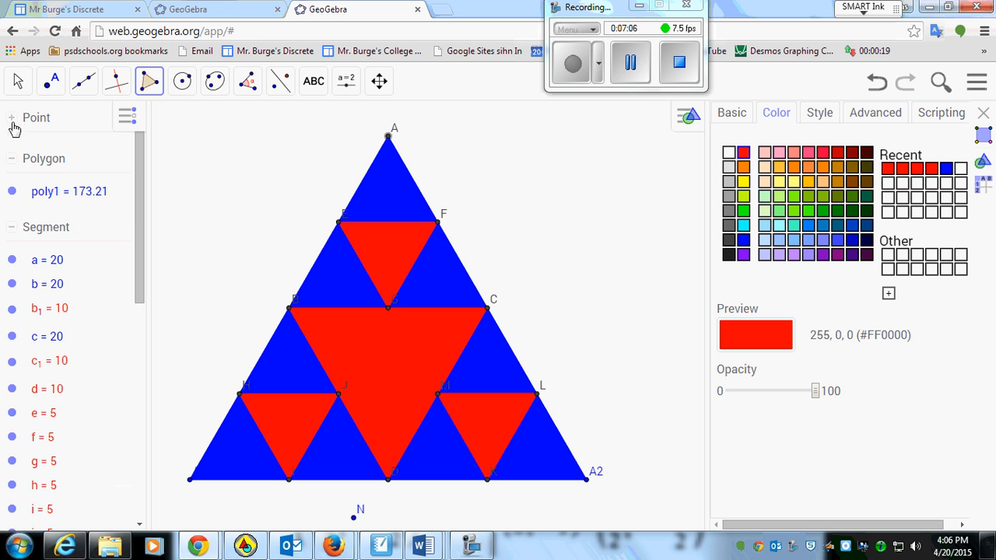
{"action": "left_click", "coordinate": [12, 227]}
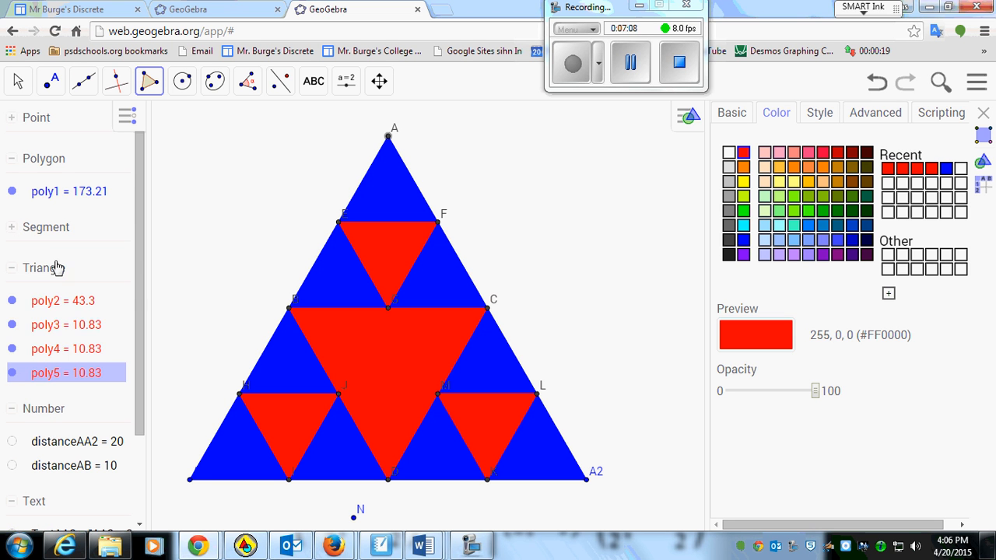
{"action": "left_click_drag", "start_coordinate": [140, 255], "coordinate": [140, 278]}
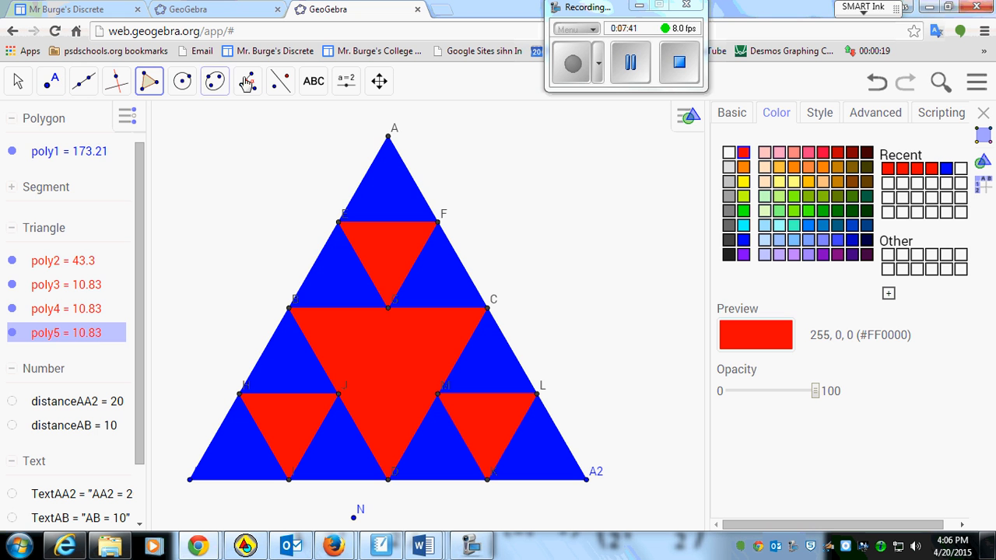
Step: Measure the distance from point E to point A, one side of the uppermost blue triangle
{"action": "left_click", "coordinate": [342, 82]}
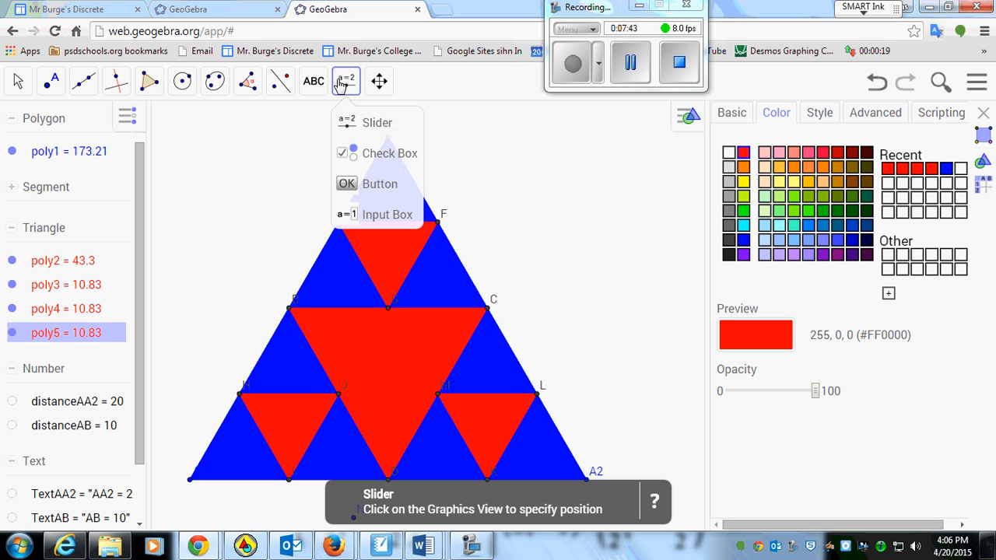
{"action": "mouse_move", "coordinate": [278, 80]}
{"action": "mouse_move", "coordinate": [247, 81]}
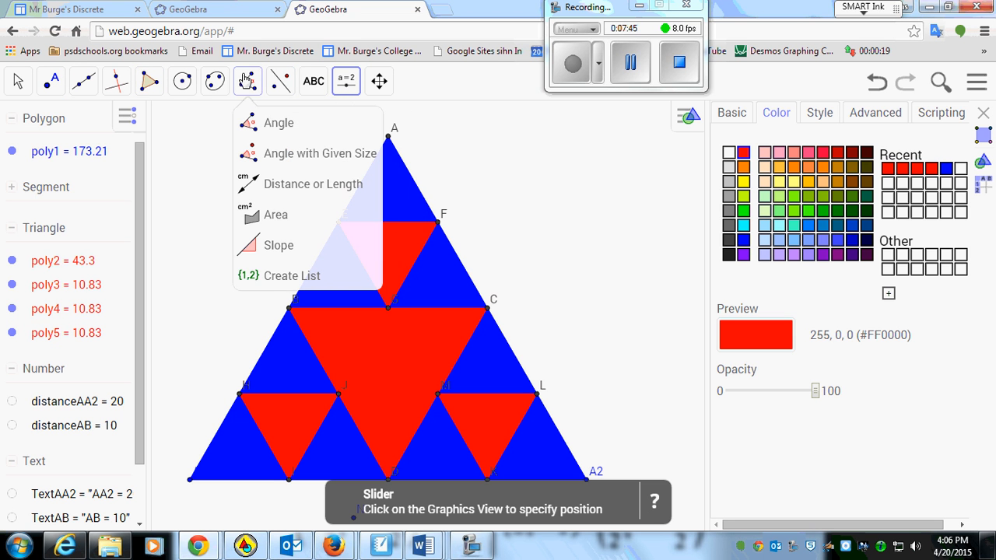
{"action": "left_click", "coordinate": [284, 184]}
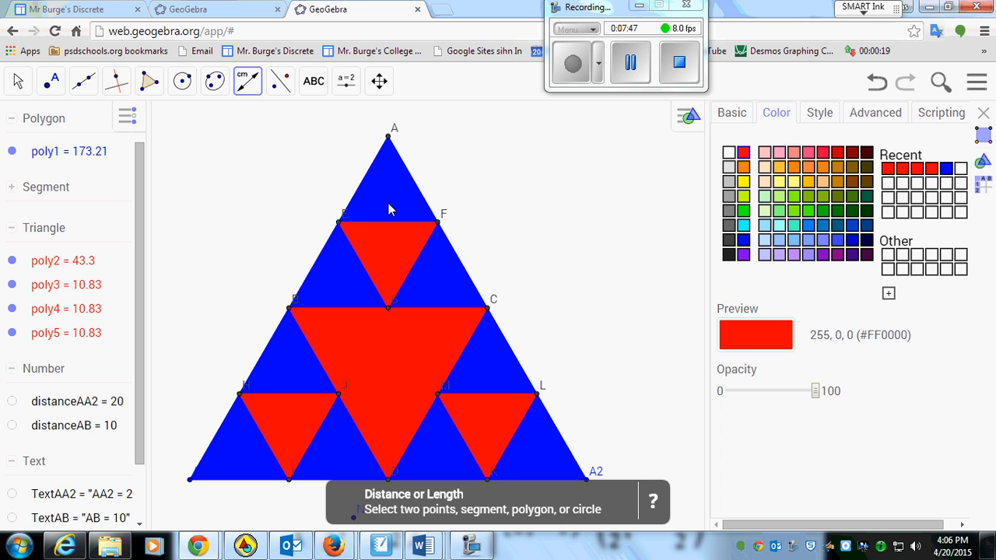
{"action": "left_click", "coordinate": [340, 223]}
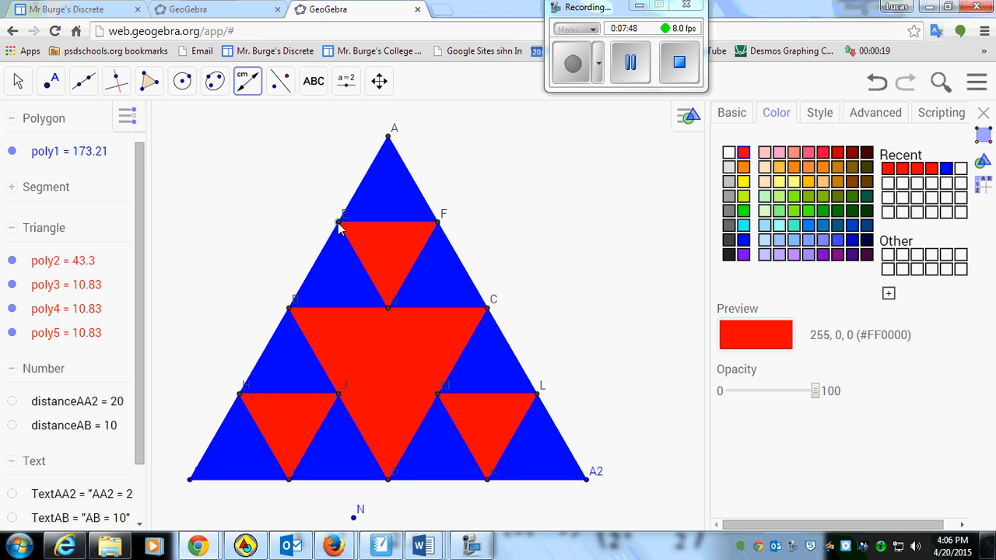
{"action": "left_click", "coordinate": [388, 138]}
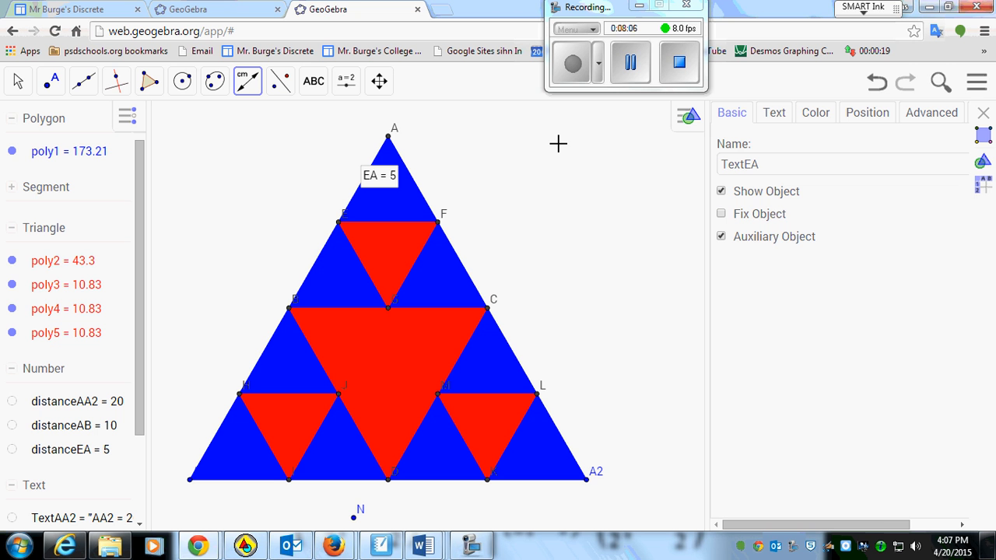
Step: Create the midpoint of points E and A and hide the EA distance text
{"action": "left_click", "coordinate": [82, 84]}
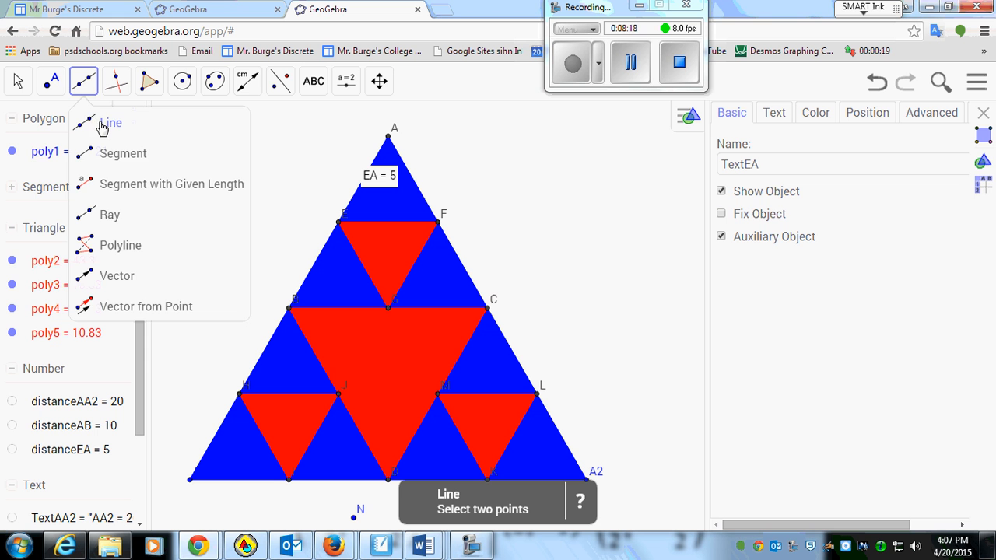
{"action": "left_click", "coordinate": [51, 83]}
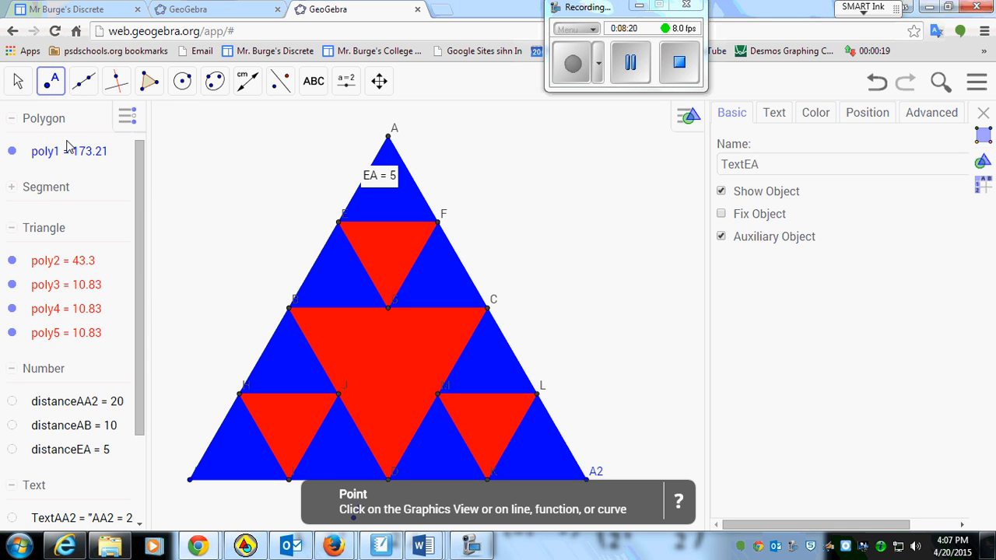
{"action": "left_click", "coordinate": [52, 81]}
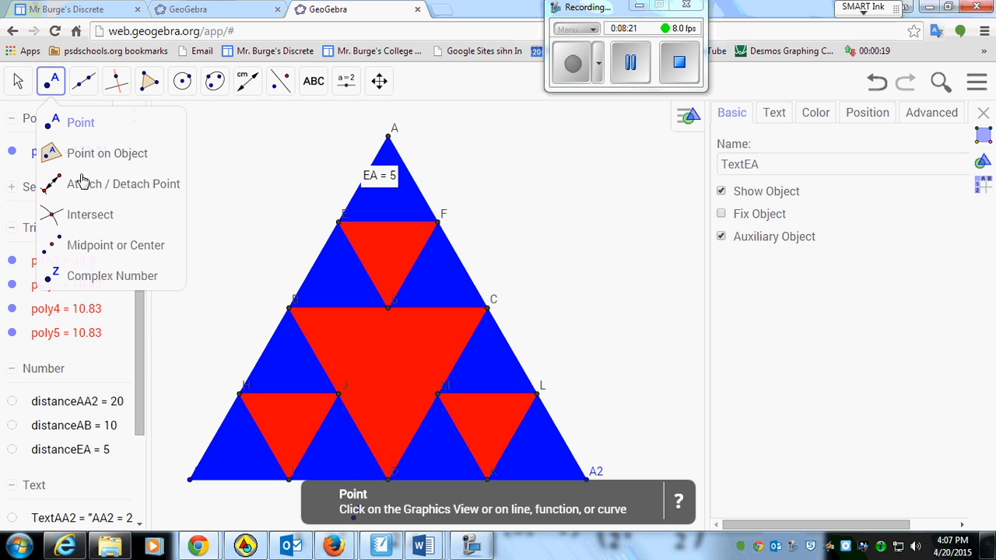
{"action": "left_click", "coordinate": [97, 247]}
{"action": "left_click", "coordinate": [340, 225]}
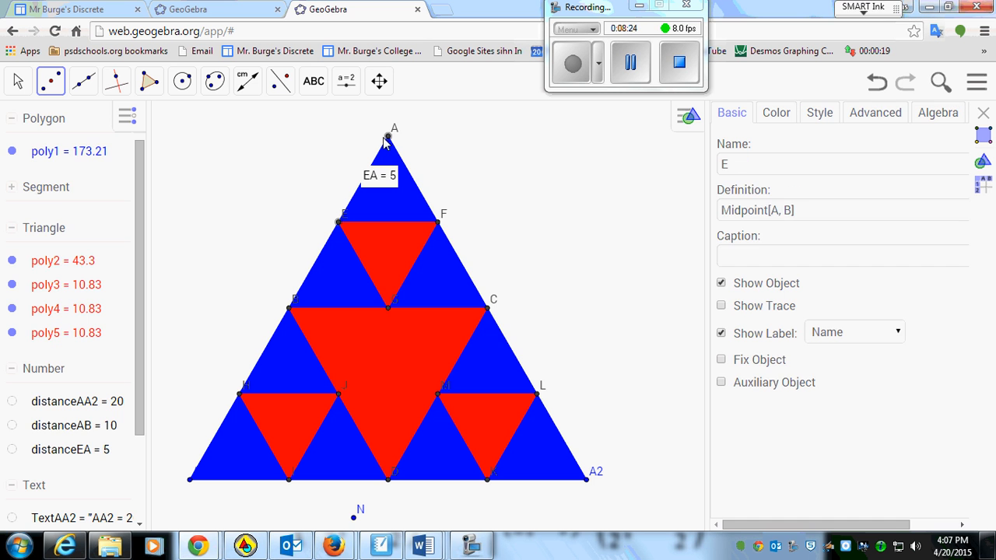
{"action": "left_click", "coordinate": [387, 135]}
{"action": "right_click", "coordinate": [381, 179]}
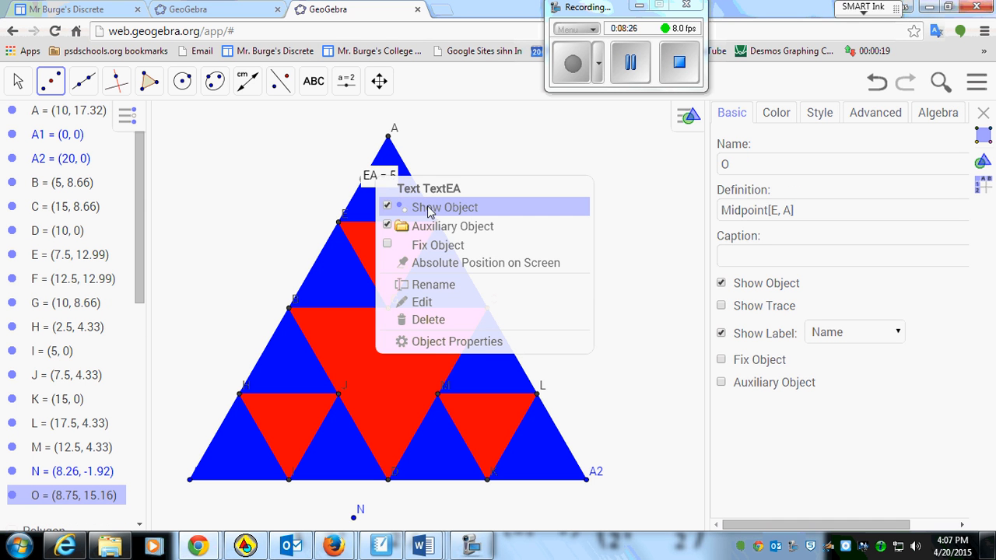
{"action": "left_click", "coordinate": [428, 206]}
Step: Create the midpoint of points A and F
{"action": "left_click", "coordinate": [389, 137]}
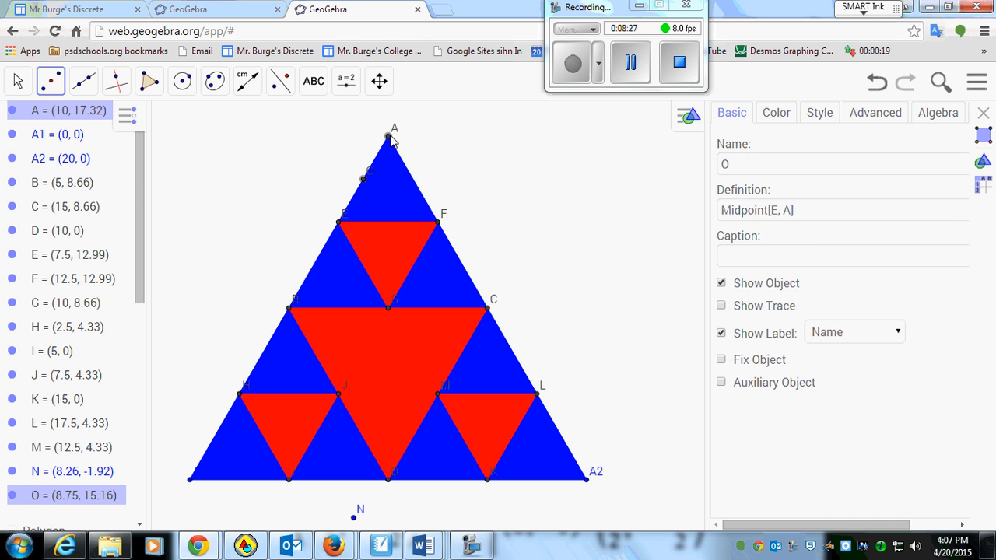
{"action": "left_click", "coordinate": [438, 223]}
{"action": "left_click", "coordinate": [438, 223]}
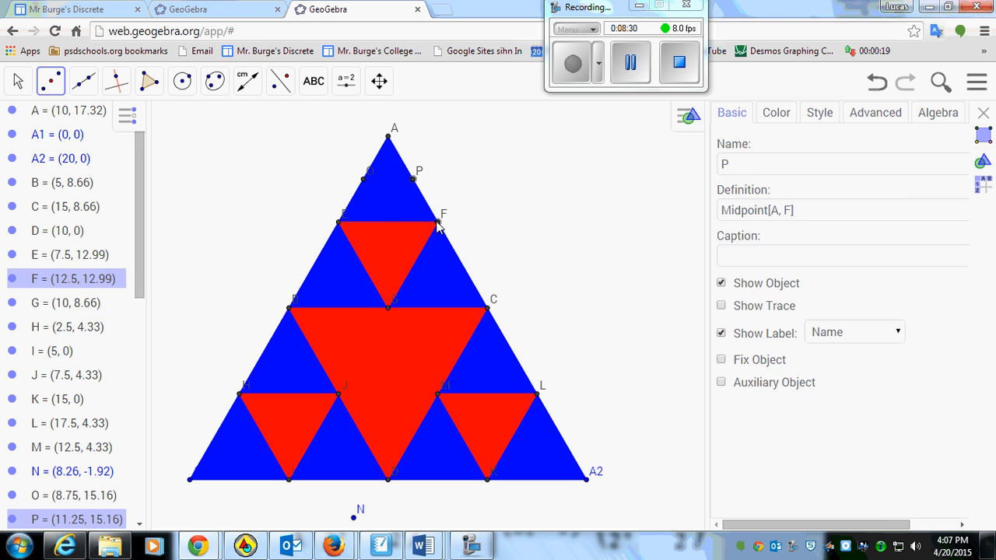
Step: Create the midpoint of points F and E, and draw a triangle through it and points O and P
{"action": "left_click", "coordinate": [340, 223]}
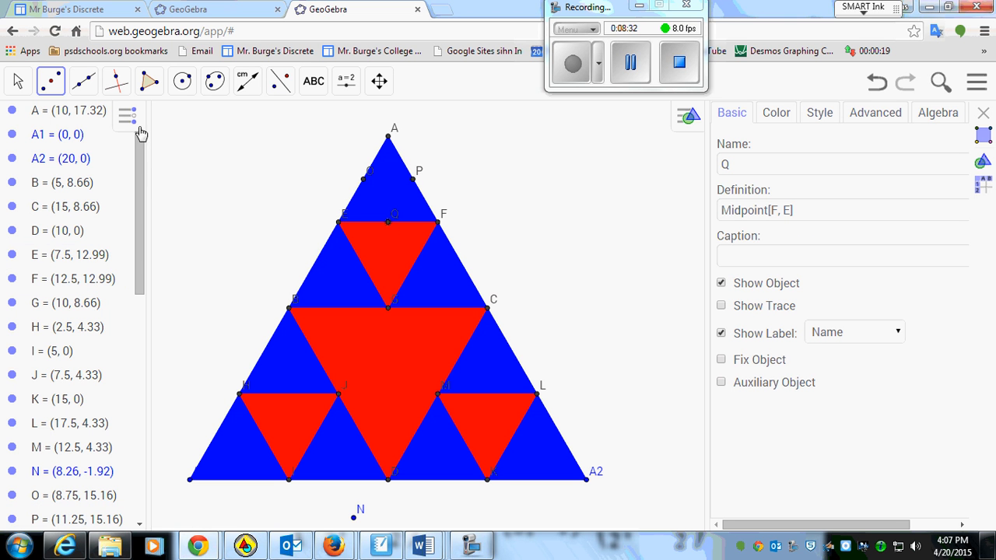
{"action": "left_click", "coordinate": [150, 83]}
{"action": "left_click", "coordinate": [364, 180]}
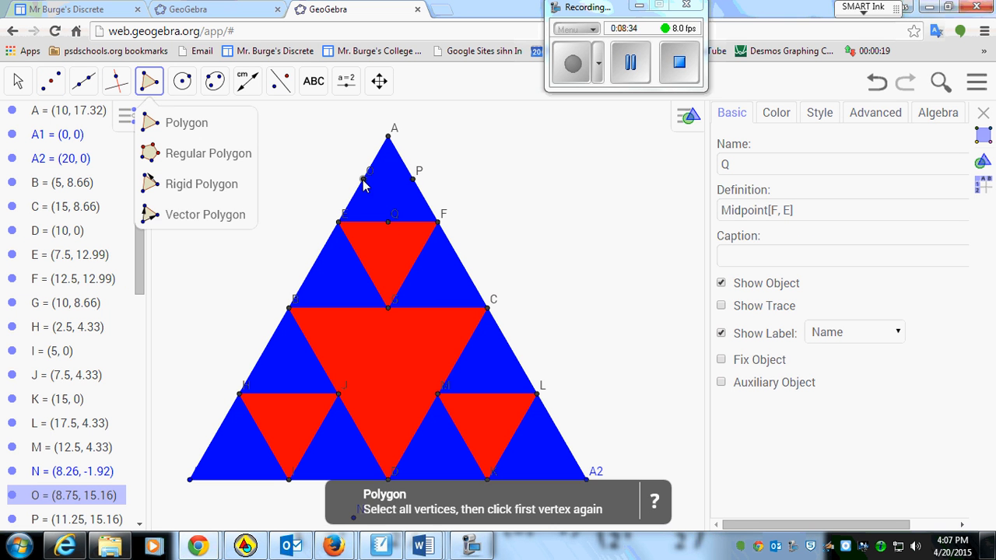
{"action": "left_click", "coordinate": [413, 180]}
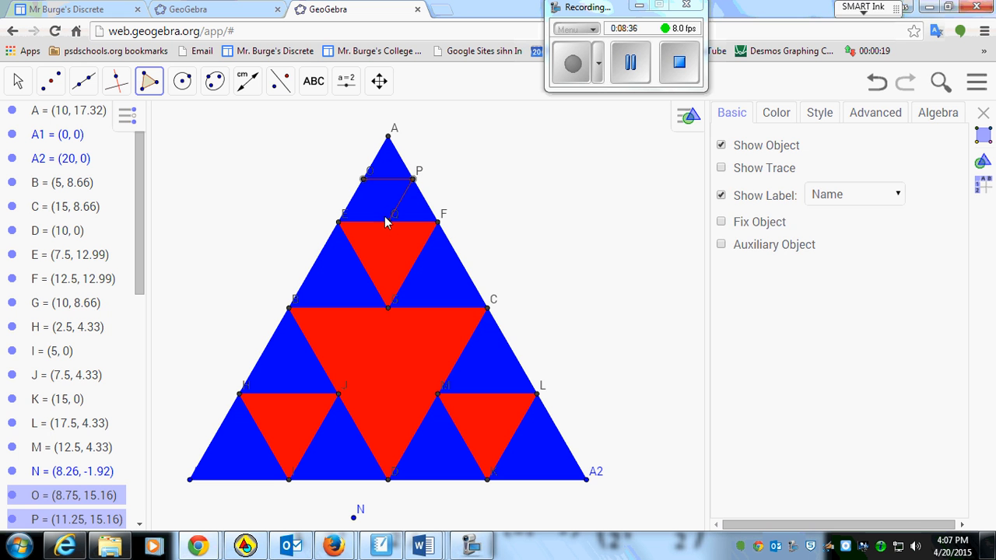
{"action": "left_click", "coordinate": [364, 179]}
Step: Color the new small triangle near apex A red (#FF0000) and set its opacity to 100
{"action": "right_click", "coordinate": [395, 194]}
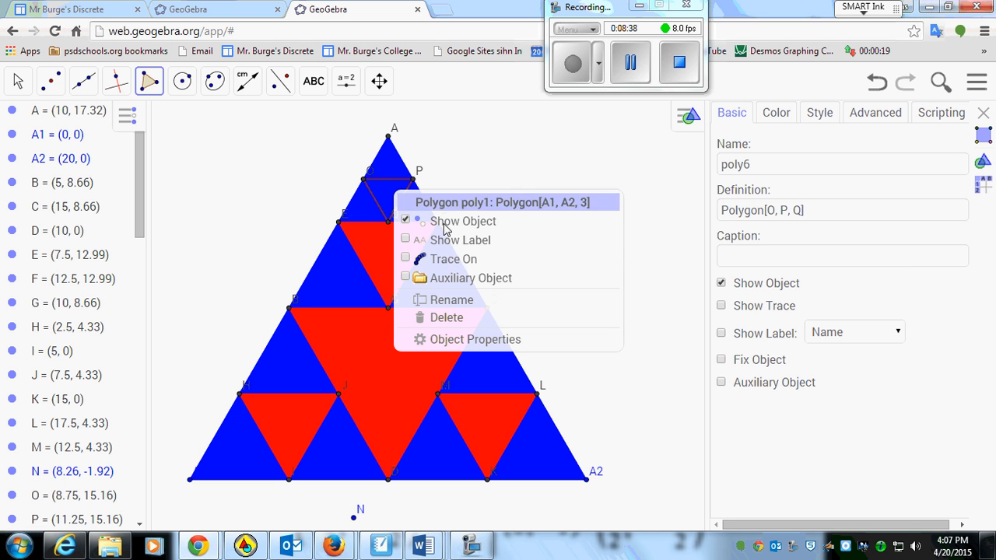
{"action": "left_click", "coordinate": [467, 339]}
{"action": "left_click", "coordinate": [770, 115]}
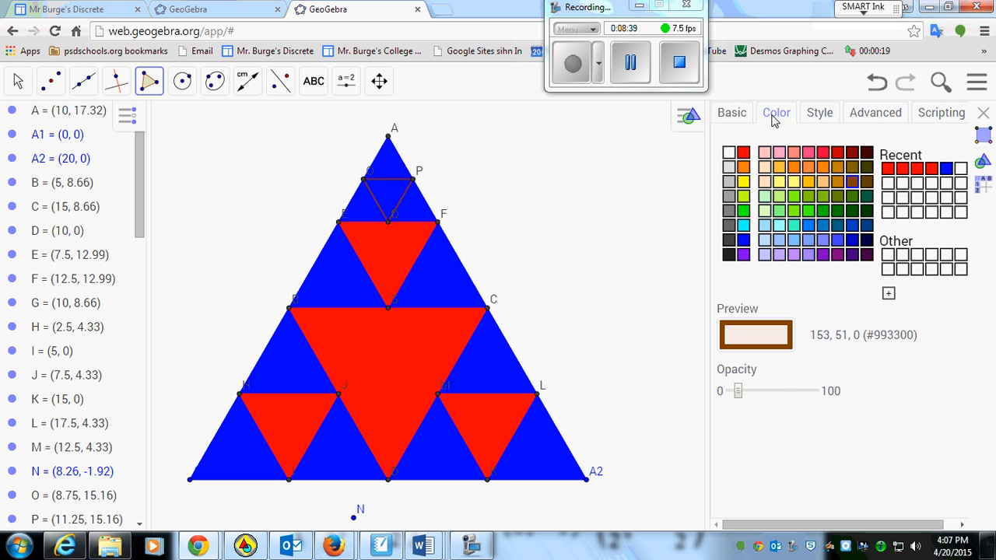
{"action": "left_click", "coordinate": [742, 151]}
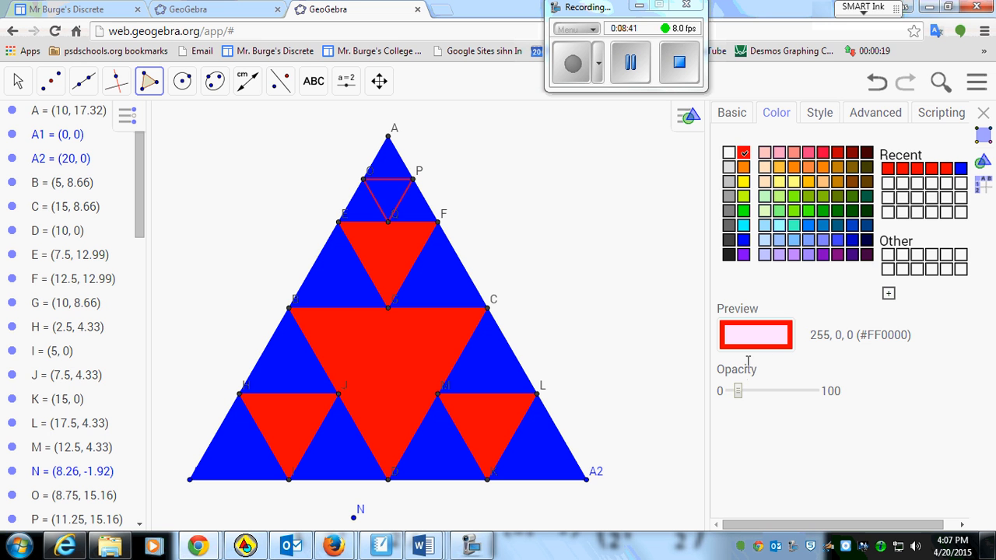
{"action": "left_click_drag", "start_coordinate": [738, 392], "coordinate": [922, 389]}
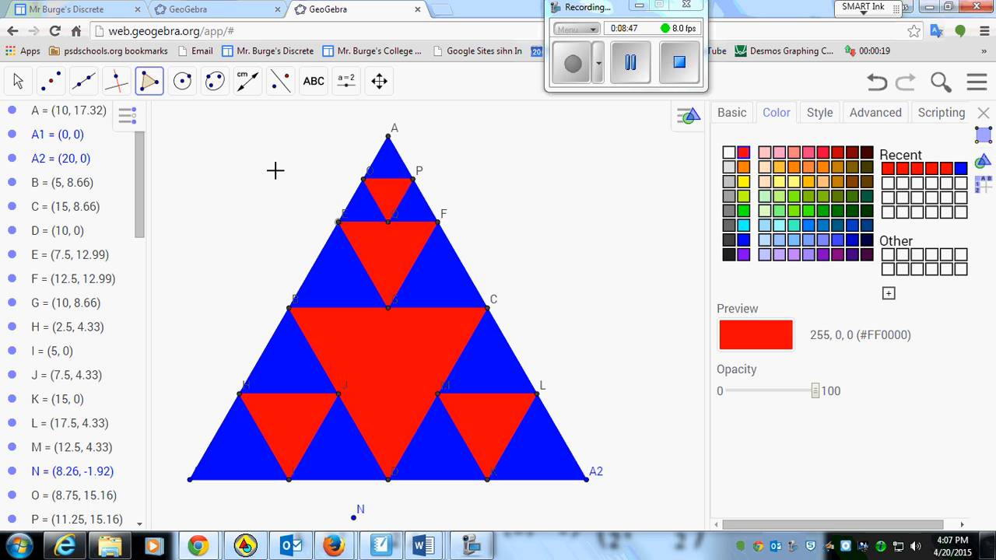
Step: Create the midpoints of all three sides of blue triangle EBG: EB, BG and EG
{"action": "left_click", "coordinate": [52, 82]}
{"action": "left_click", "coordinate": [340, 223]}
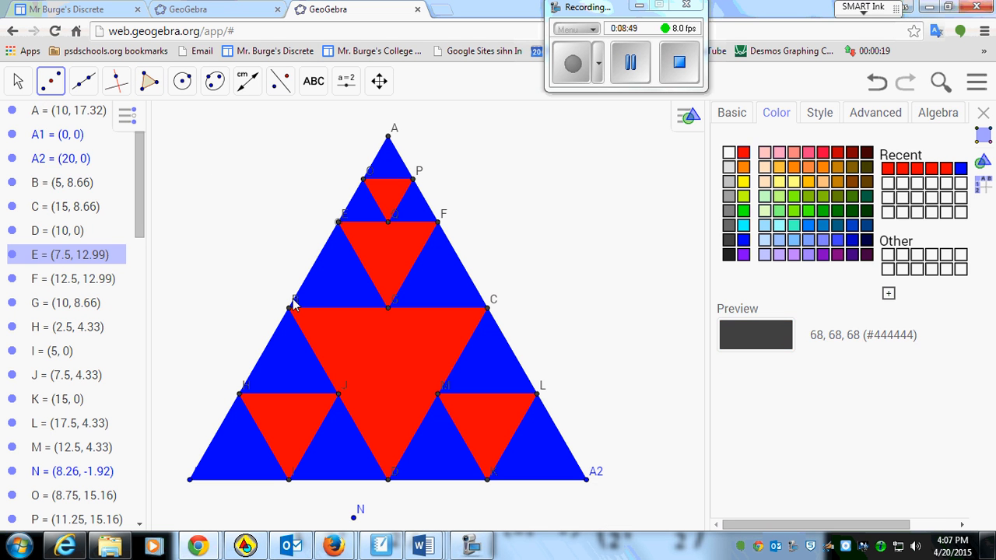
{"action": "left_click", "coordinate": [289, 309]}
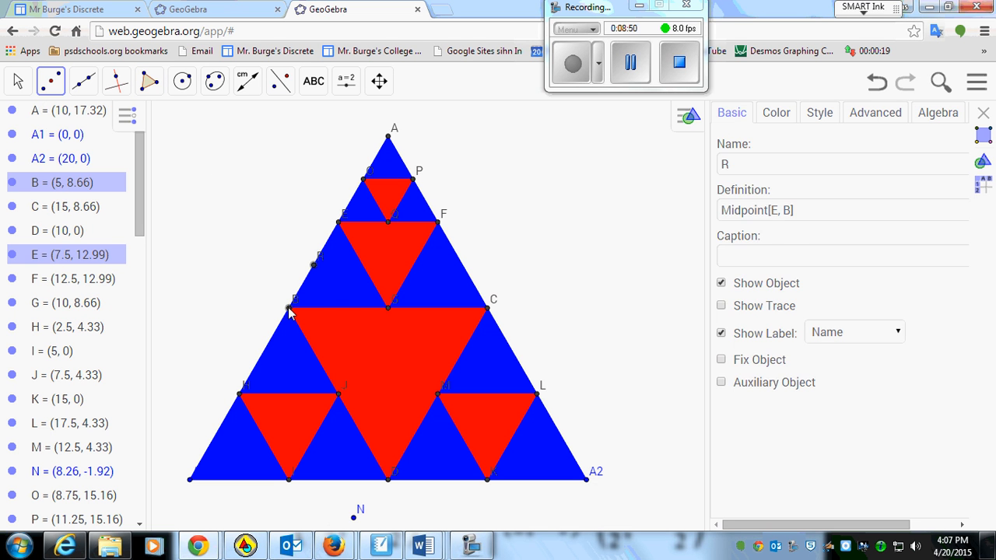
{"action": "left_click", "coordinate": [389, 309]}
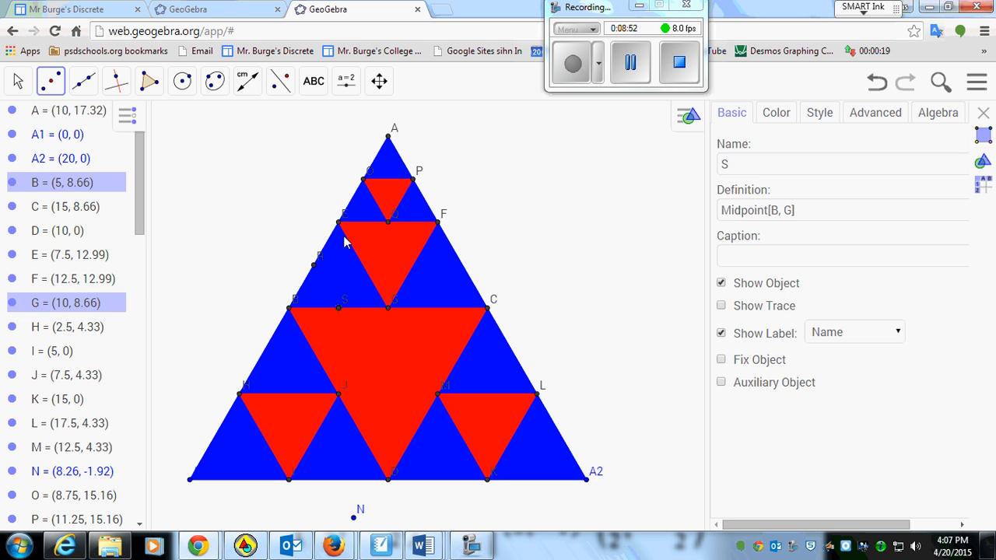
{"action": "left_click", "coordinate": [389, 310]}
Step: Create the midpoints of sides GF, FC and GC of blue triangle FGC
{"action": "left_click", "coordinate": [438, 224]}
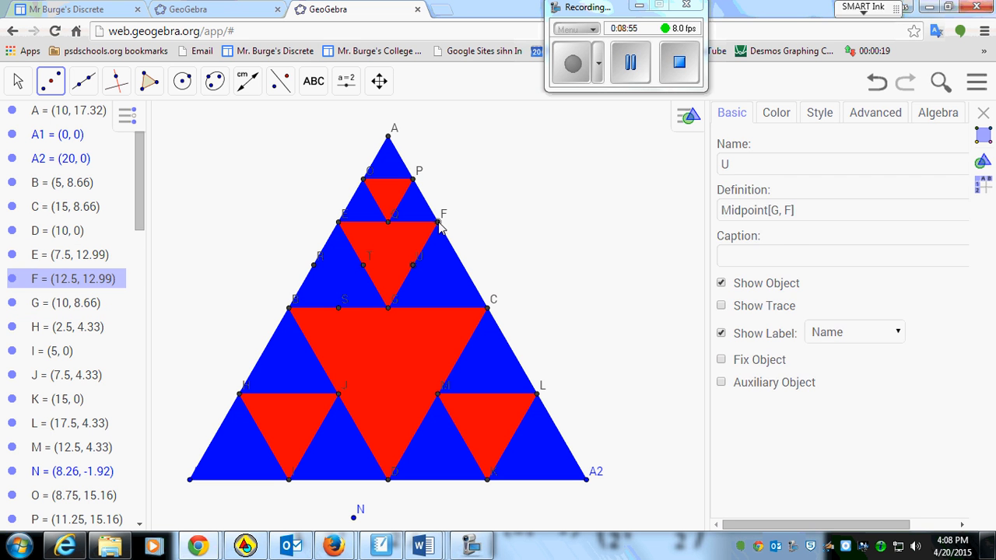
{"action": "left_click", "coordinate": [486, 309]}
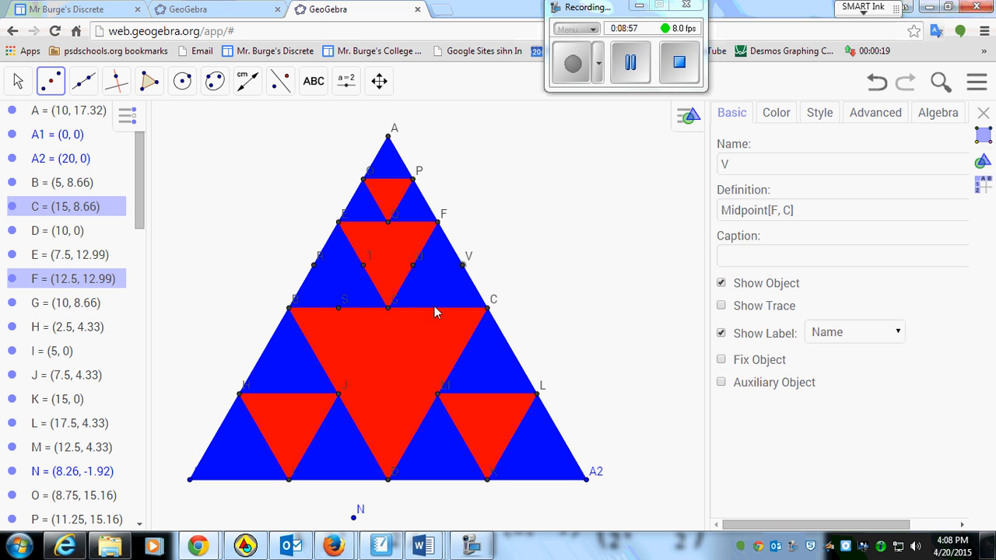
{"action": "left_click", "coordinate": [387, 315]}
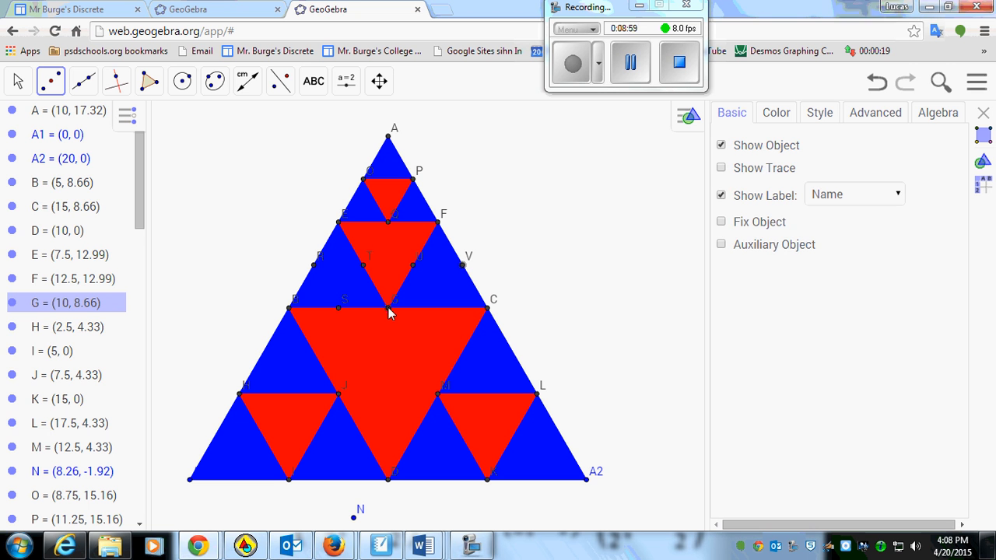
{"action": "left_click", "coordinate": [491, 311]}
Step: Create the midpoints of sides MC and CL of blue triangle CML
{"action": "left_click", "coordinate": [439, 395]}
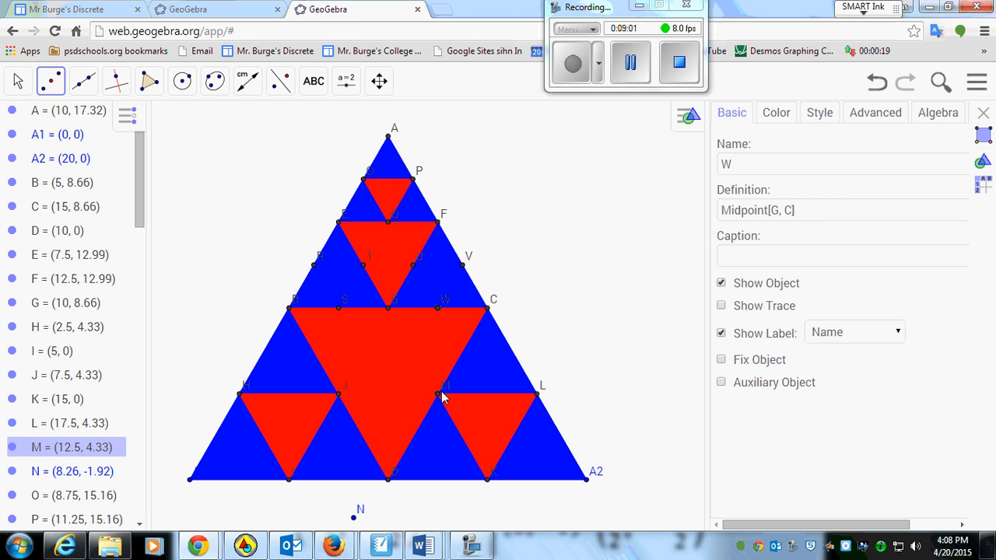
{"action": "left_click", "coordinate": [488, 310]}
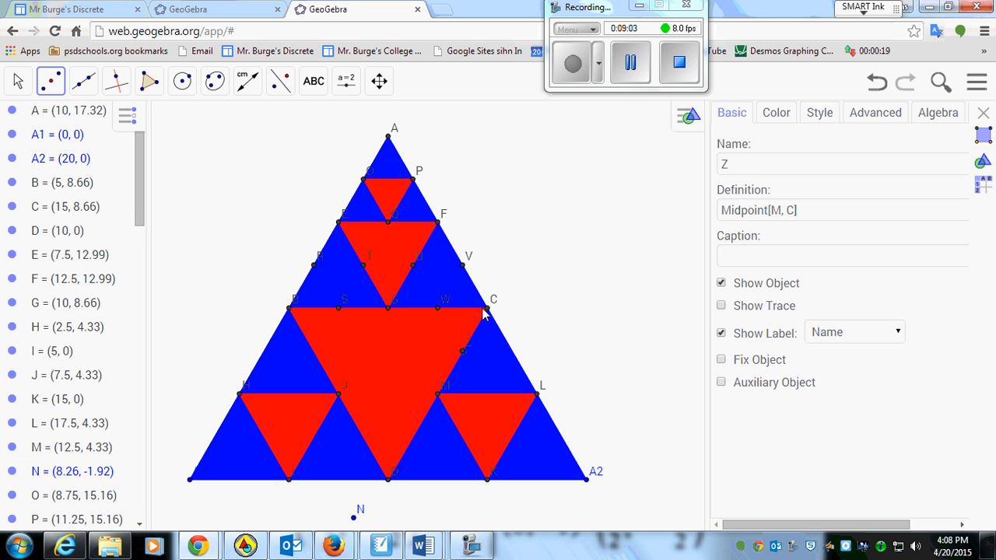
{"action": "left_click", "coordinate": [488, 311]}
{"action": "left_click", "coordinate": [538, 393]}
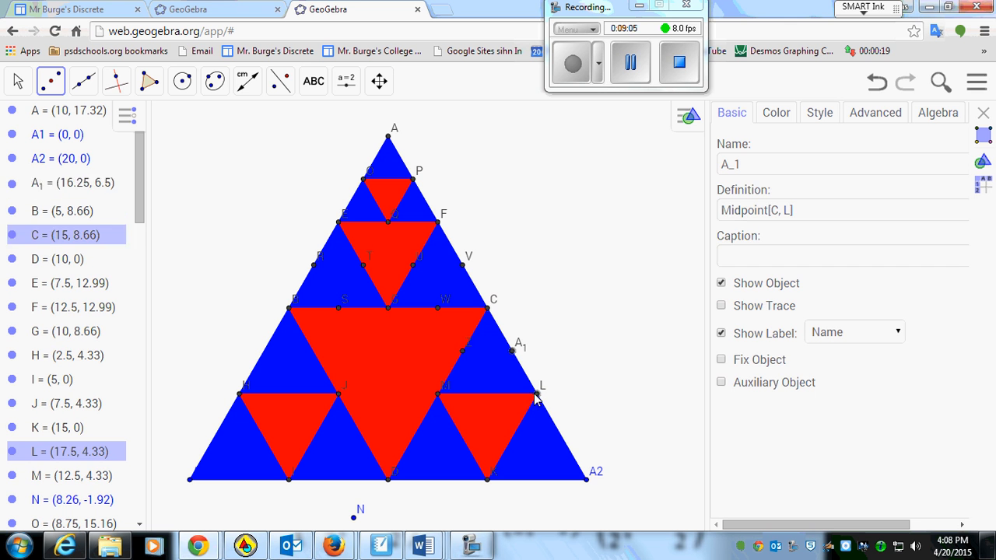